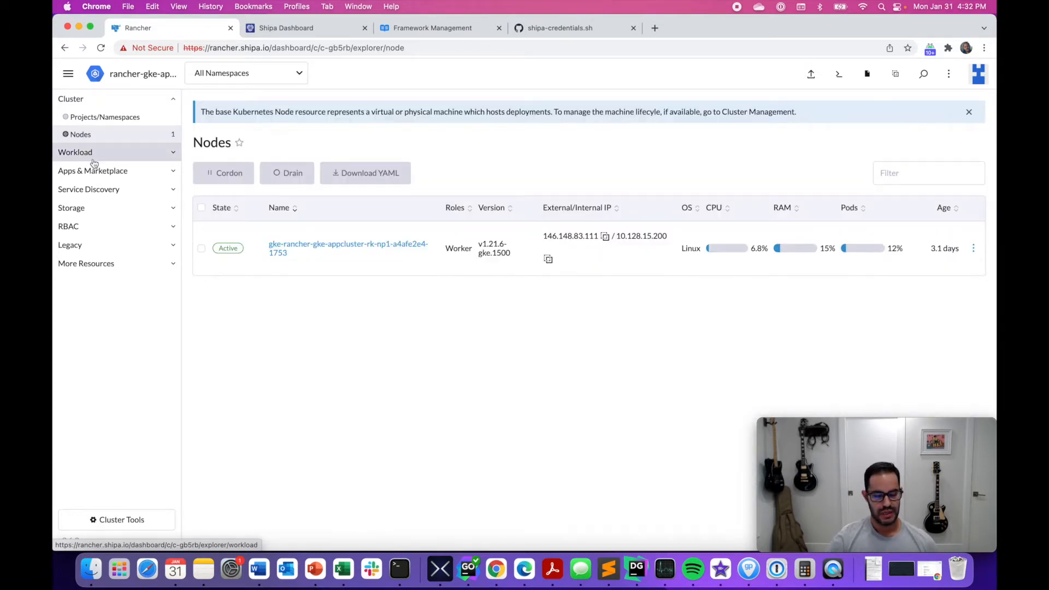
Step: Review the Rancher cluster's workloads and search the Apps & Marketplace charts for shipa
left_click(94, 157)
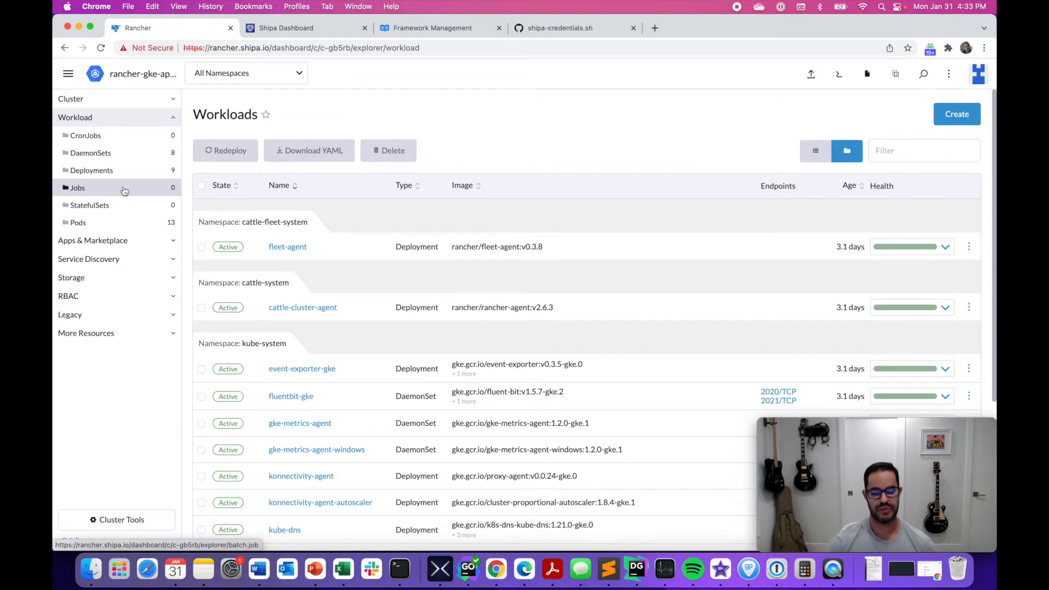
left_click(299, 34)
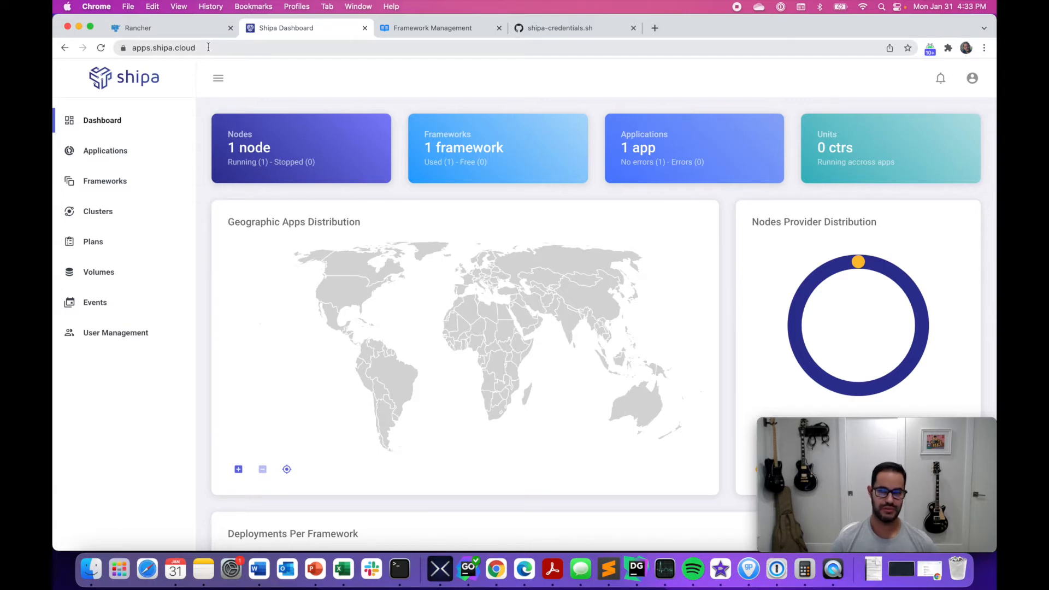
left_click(167, 27)
left_click(136, 241)
left_click(817, 151)
type("shipa")
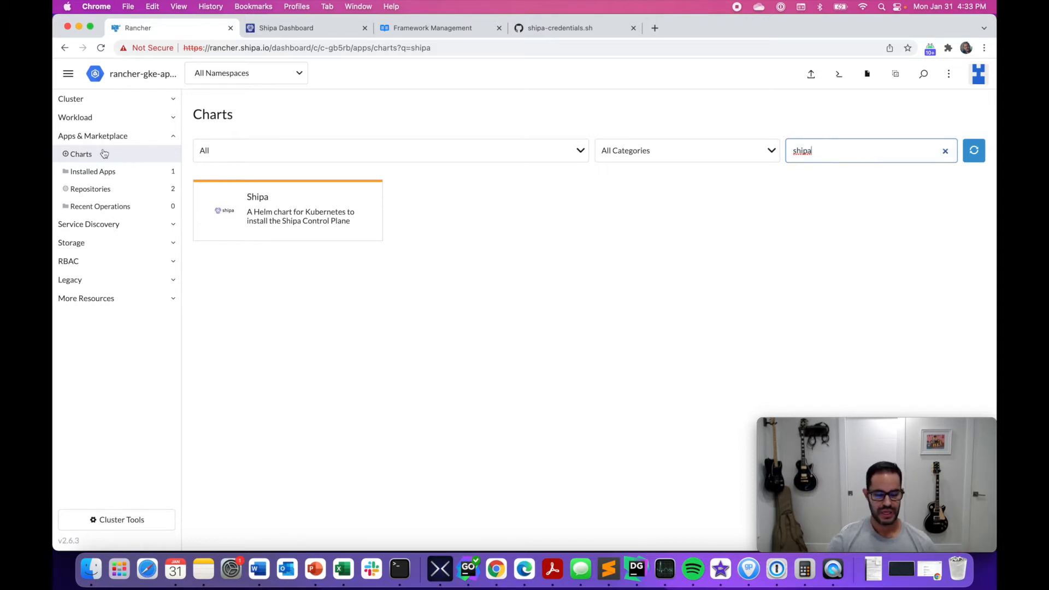
Step: Look over the Shipa Dashboard overview and examine the cluster's namespace listing in the terminal
left_click(96, 118)
left_click(294, 28)
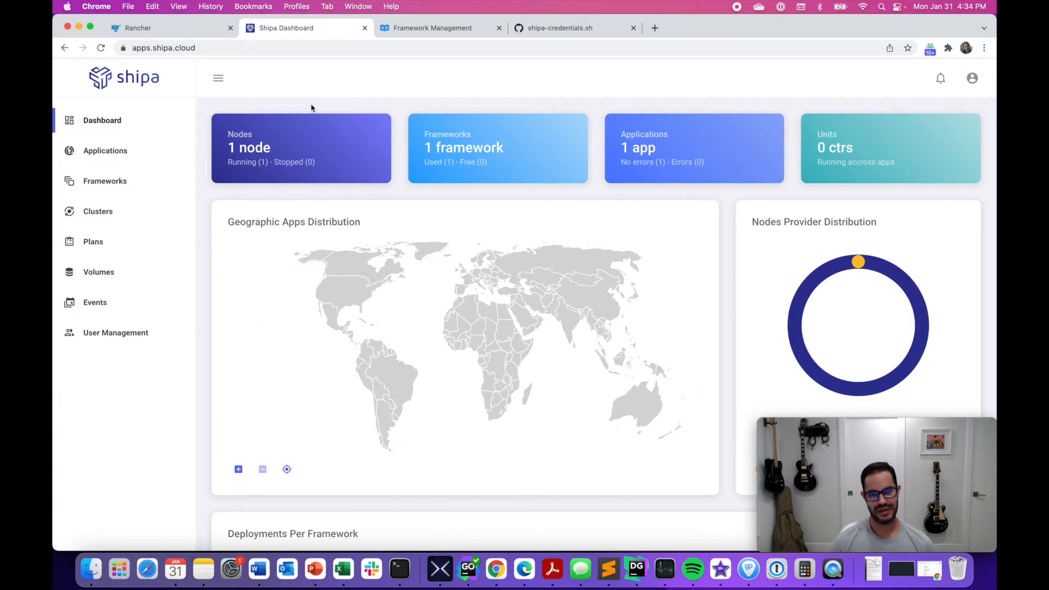
left_click(399, 578)
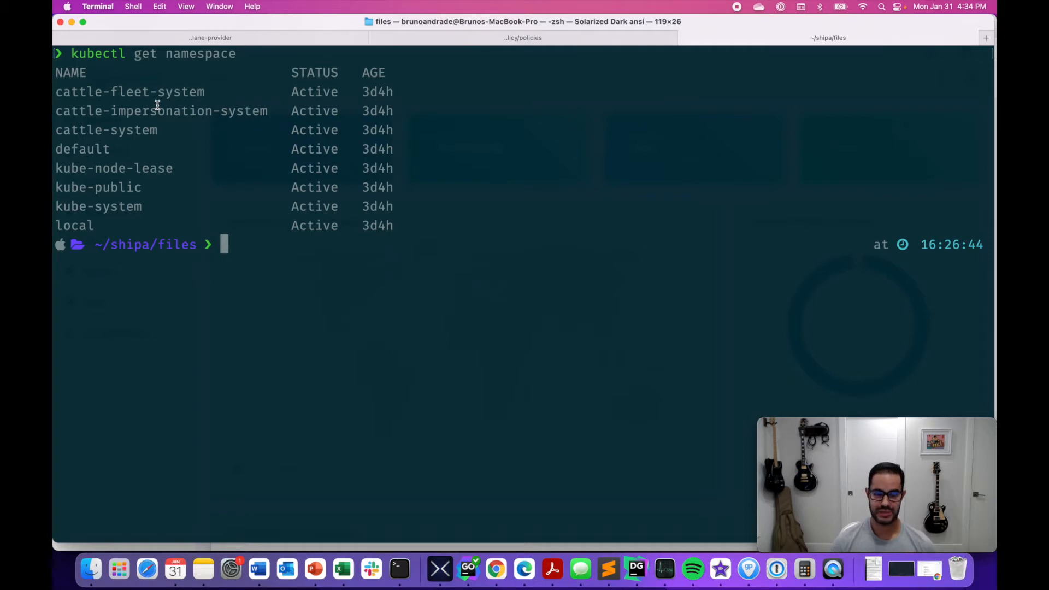
Step: Switch to the Shipa Dashboard and start a new framework with the purpose of defining detailed policies for advanced deployments
key("super+Tab")
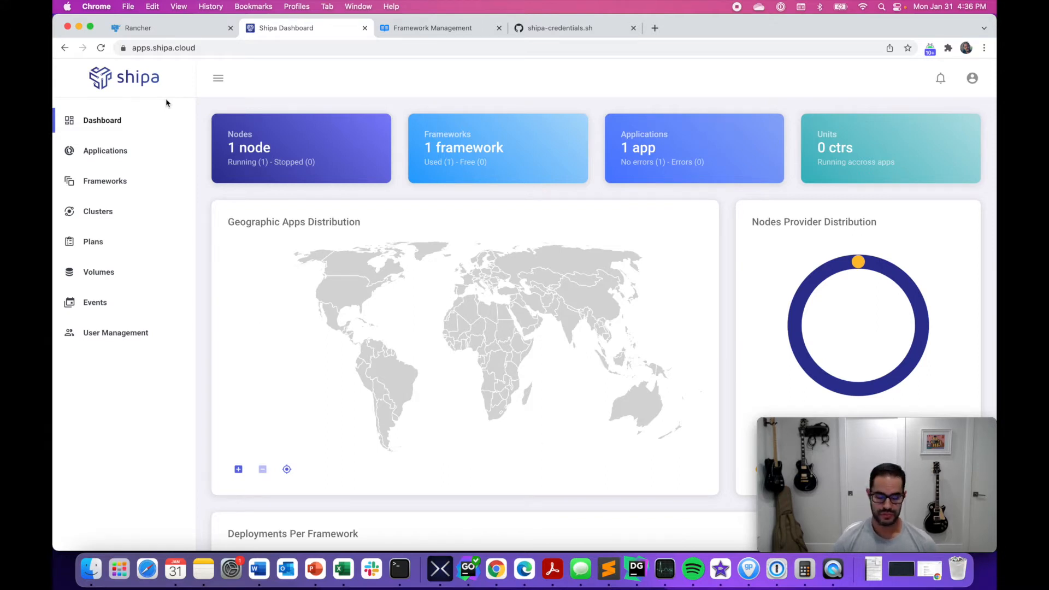
left_click(114, 182)
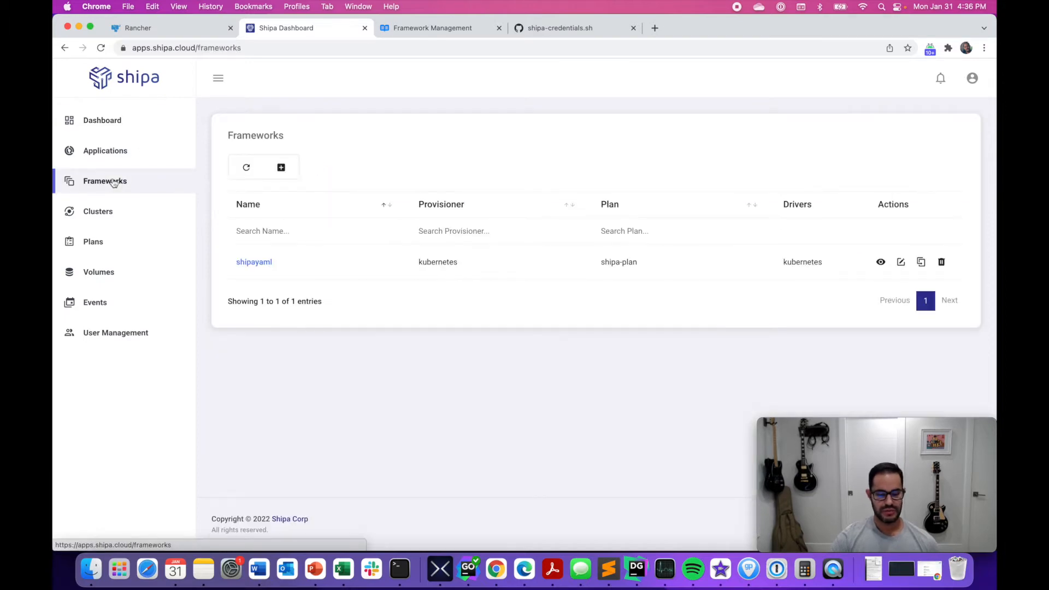
left_click(288, 170)
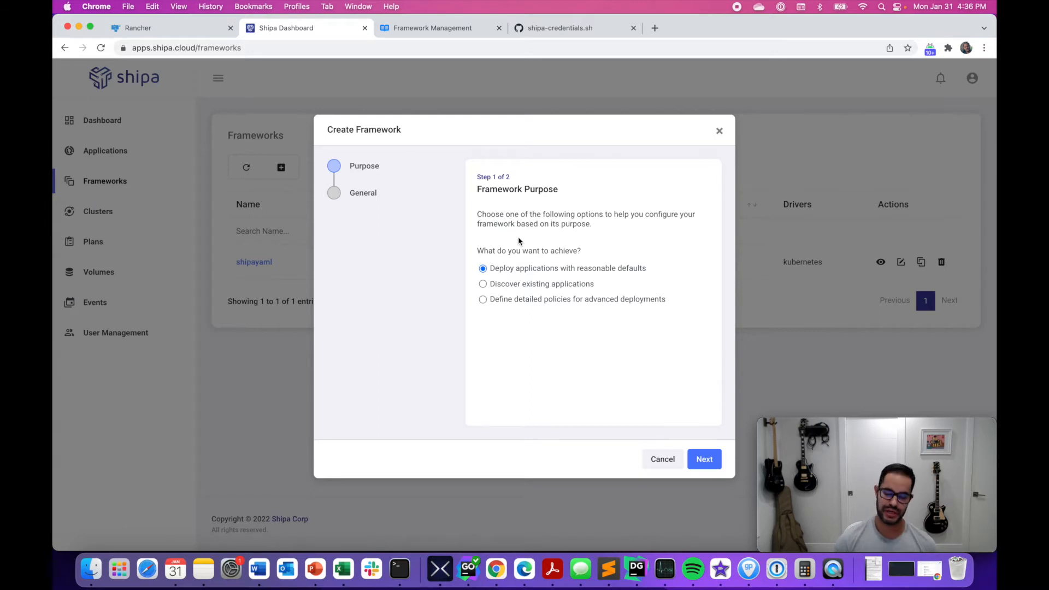
left_click(588, 303)
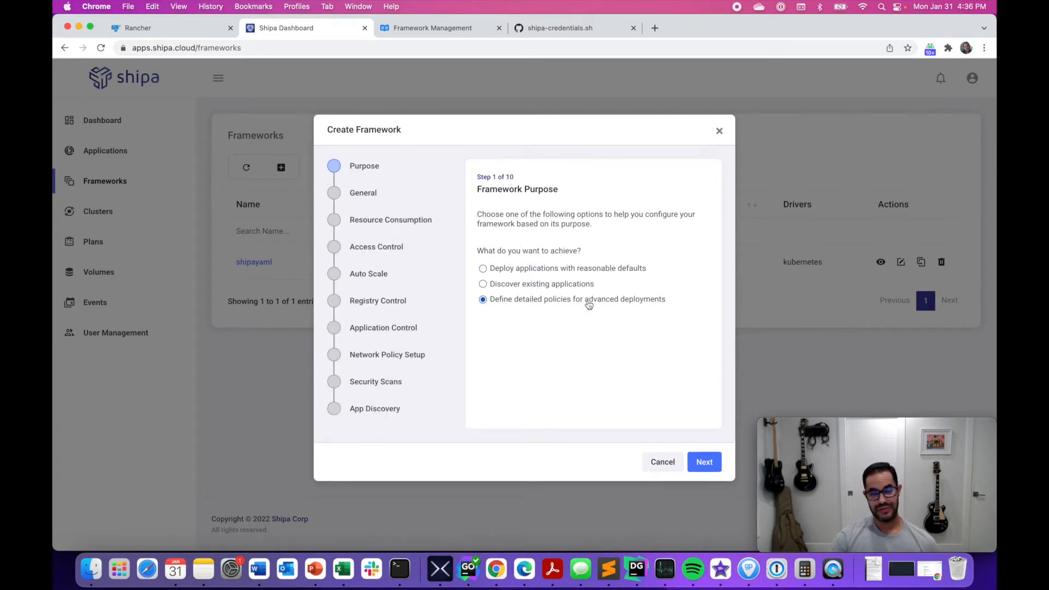
left_click(704, 463)
Step: Name the framework dev-rancher, keeping shipa-plan for resource consumption and shipa-team for access control
left_click(505, 265)
type("dev-rancher")
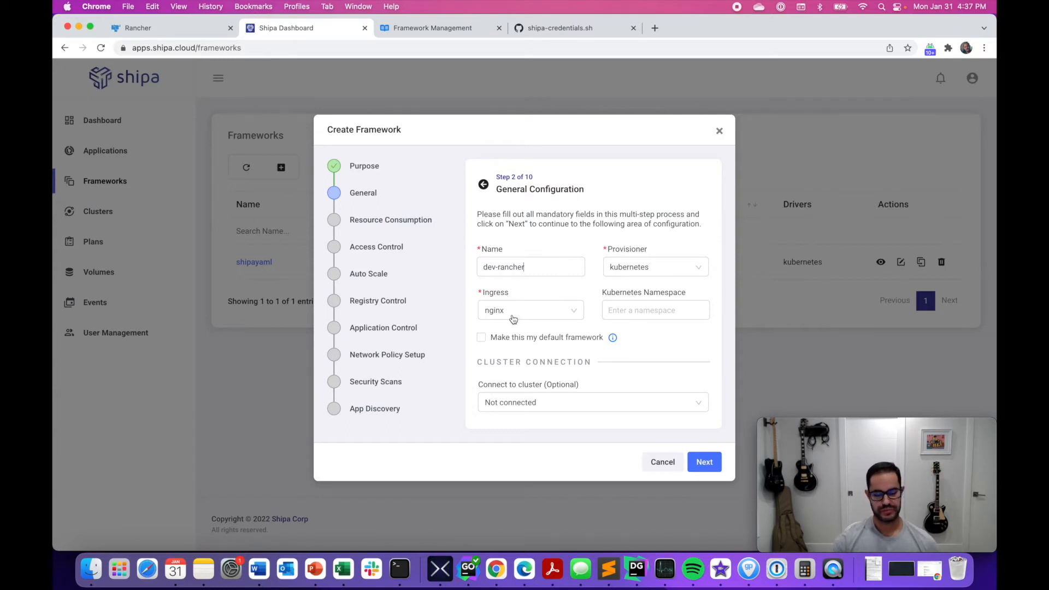
left_click(720, 461)
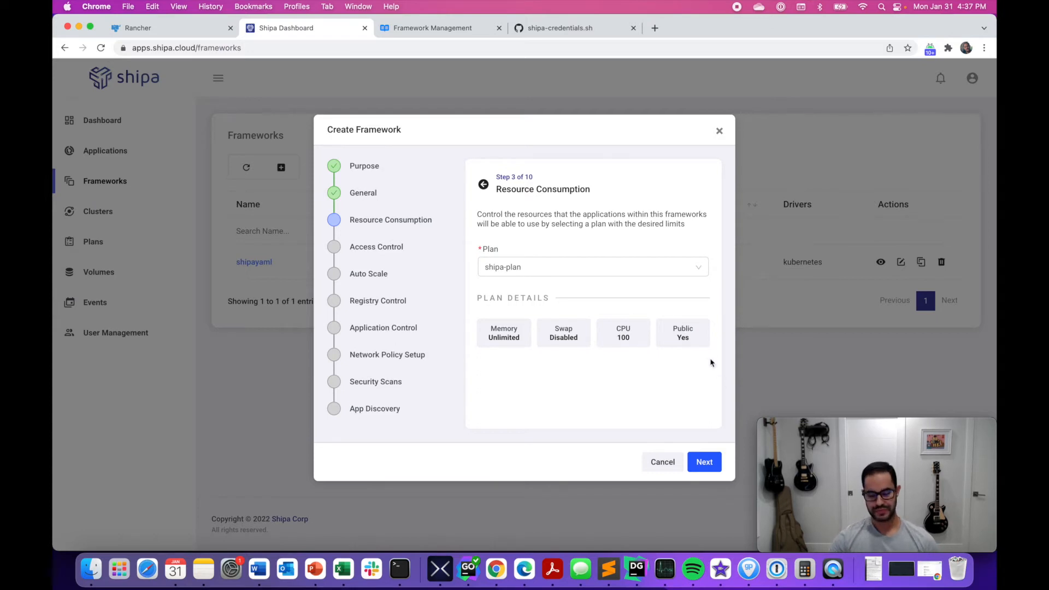
left_click(696, 461)
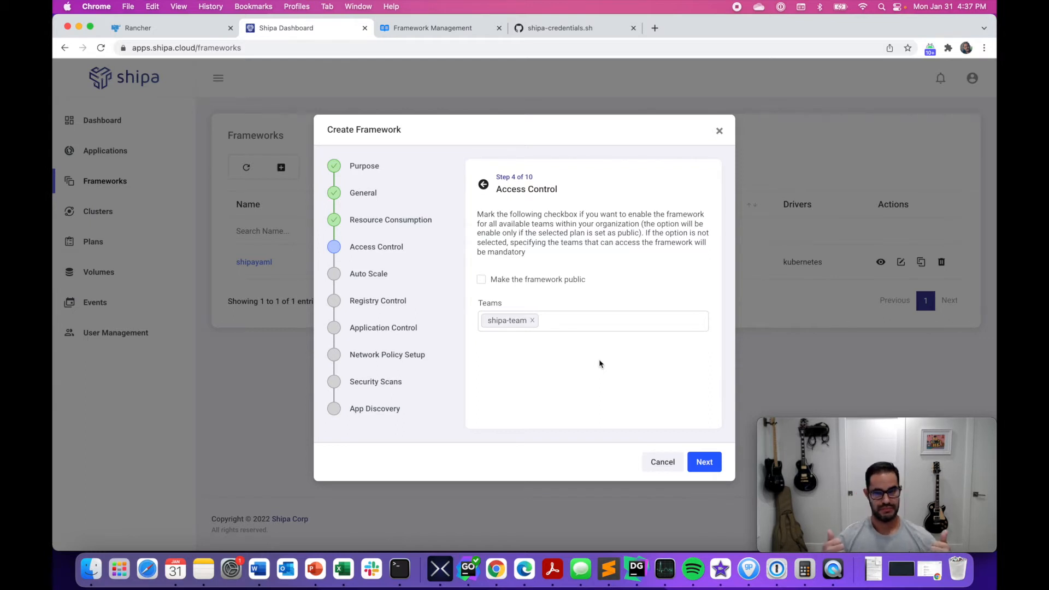
left_click(708, 467)
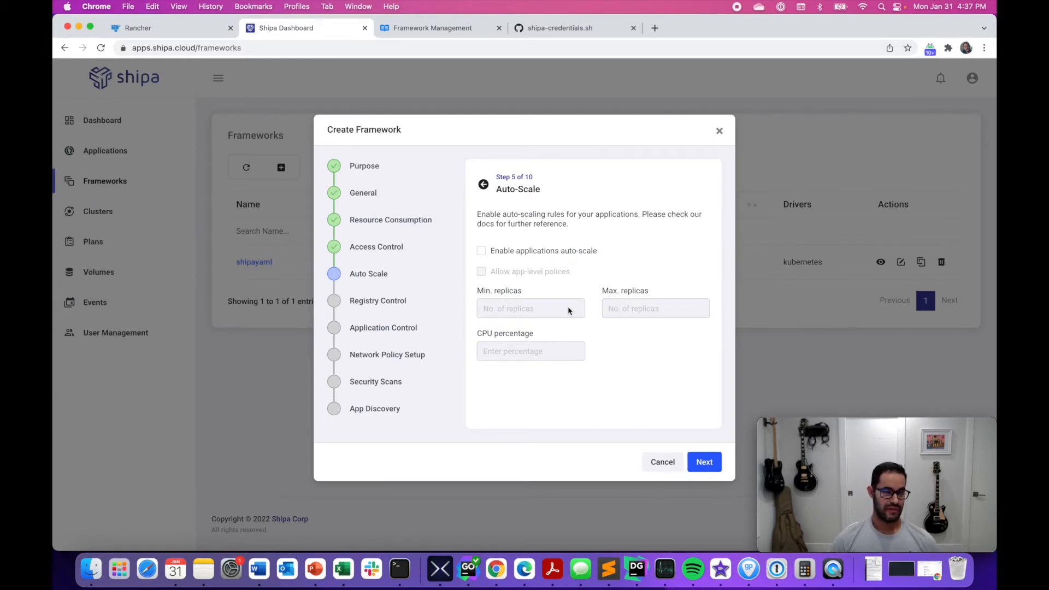
Step: Try application auto-scaling with app-level policies, 2 minimum replicas, 5 maximum replicas and 75 percent CPU, and switch auto-scaling off again
left_click(567, 254)
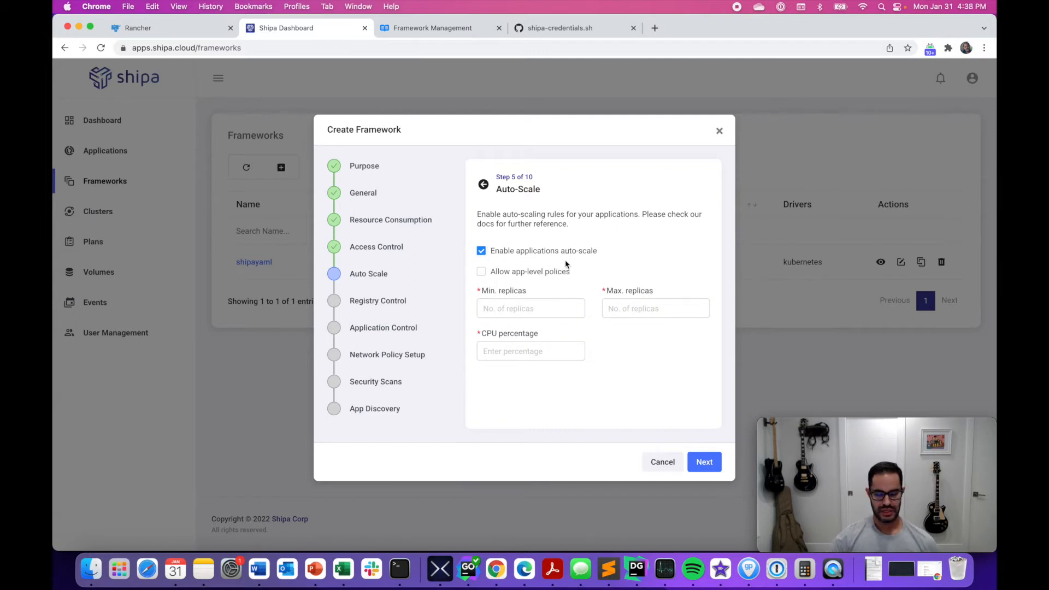
left_click(535, 312)
type("2")
left_click(617, 310)
type("5")
left_click(519, 350)
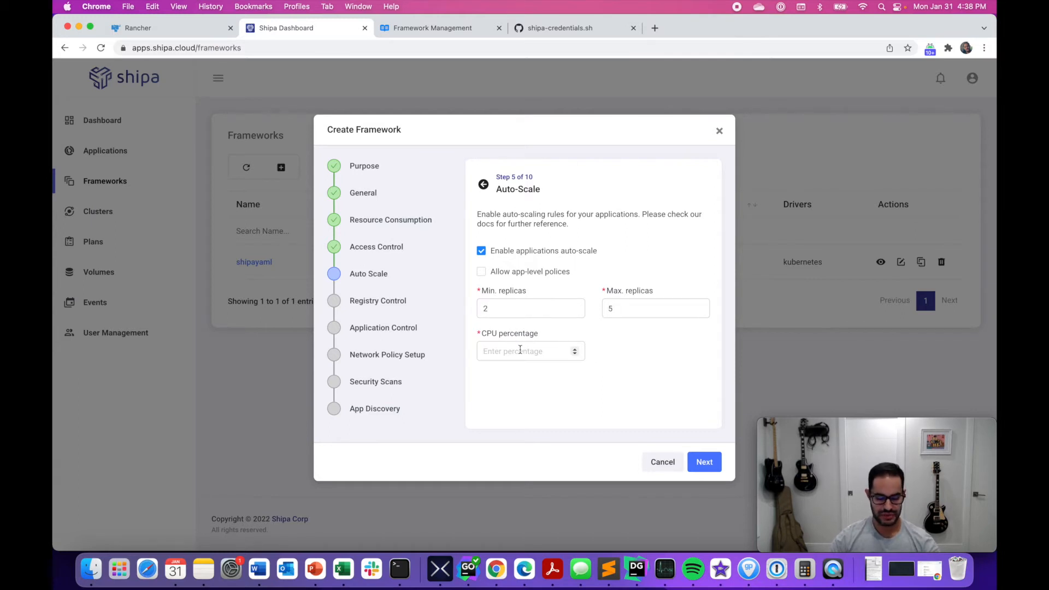
type("75")
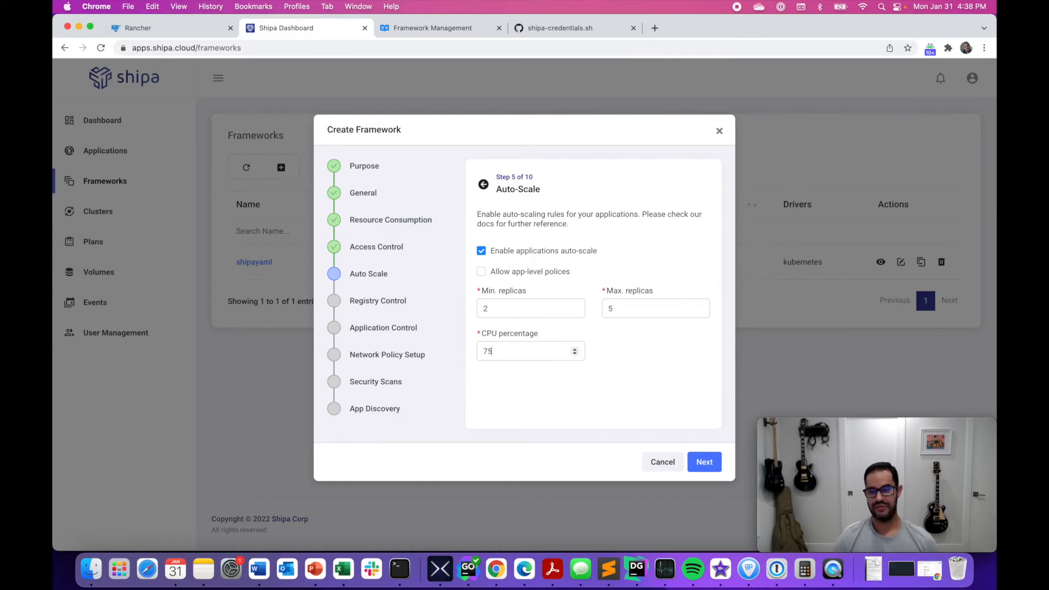
left_click(533, 279)
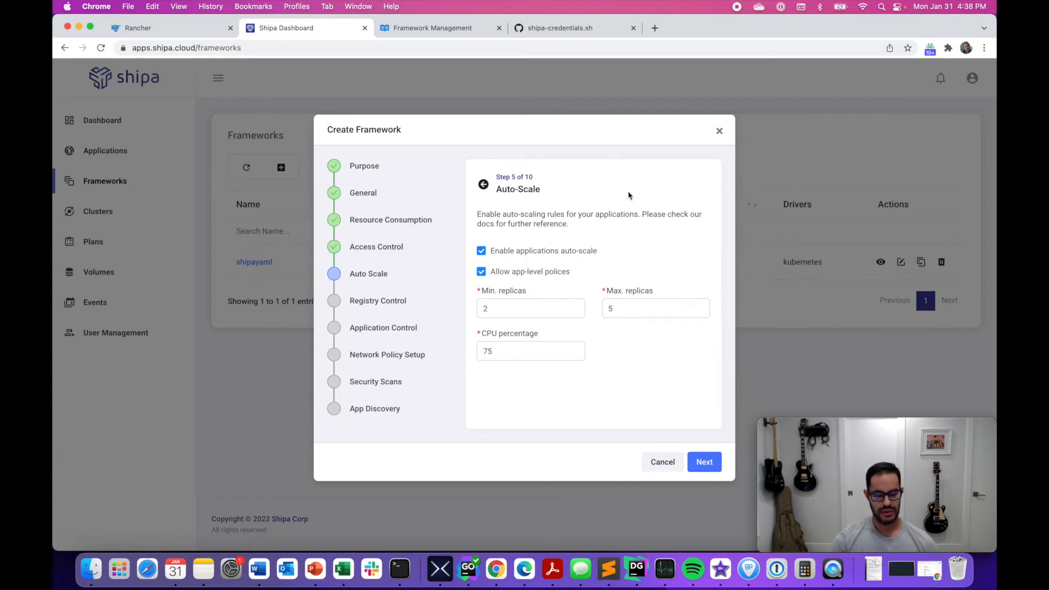
left_click(584, 256)
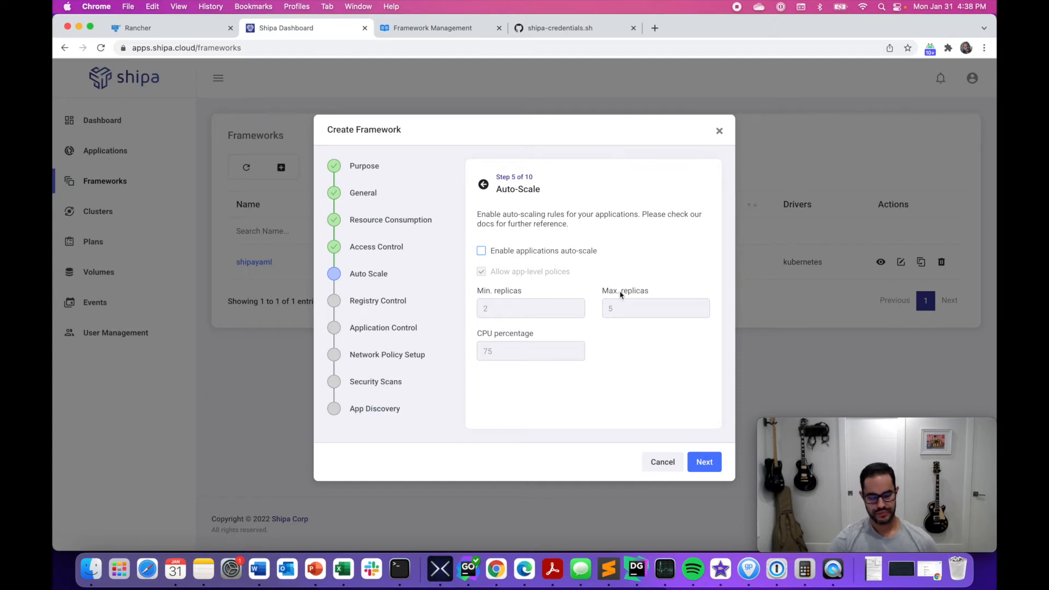
Step: Proceed to the framework's Registry Control settings with auto-scaling left disabled
left_click(710, 469)
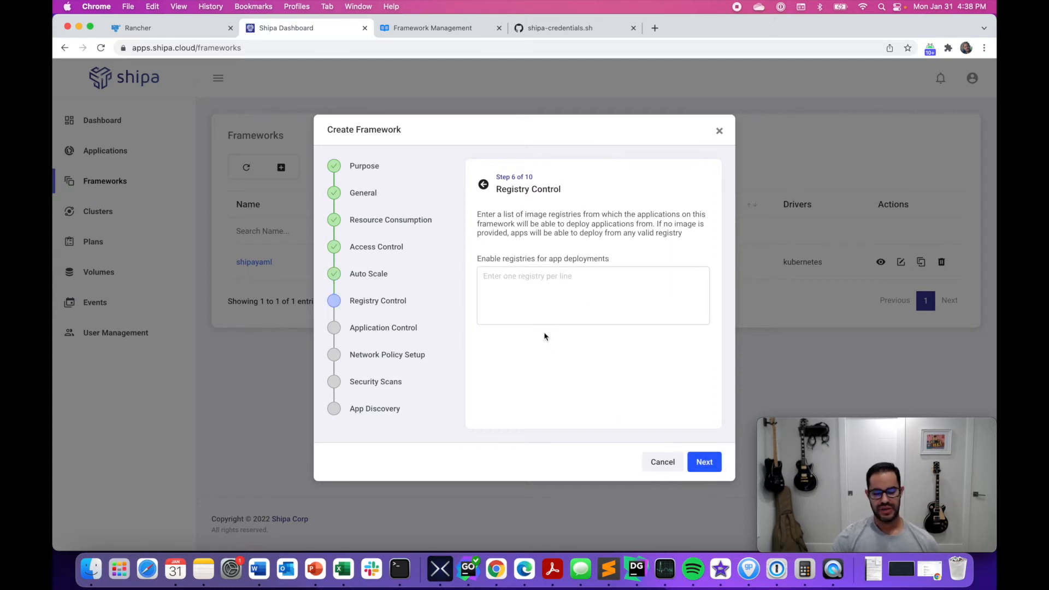
Step: Try docker.io/shipa as an enabled registry for app deployments and clear the registry list
left_click(545, 301)
type("d")
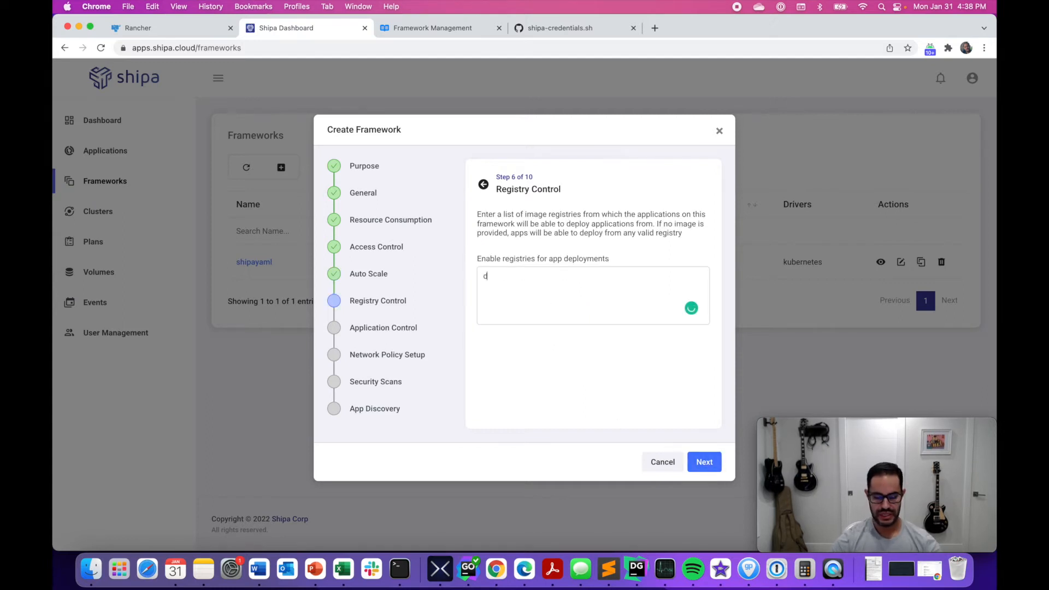
type("ocker.io")
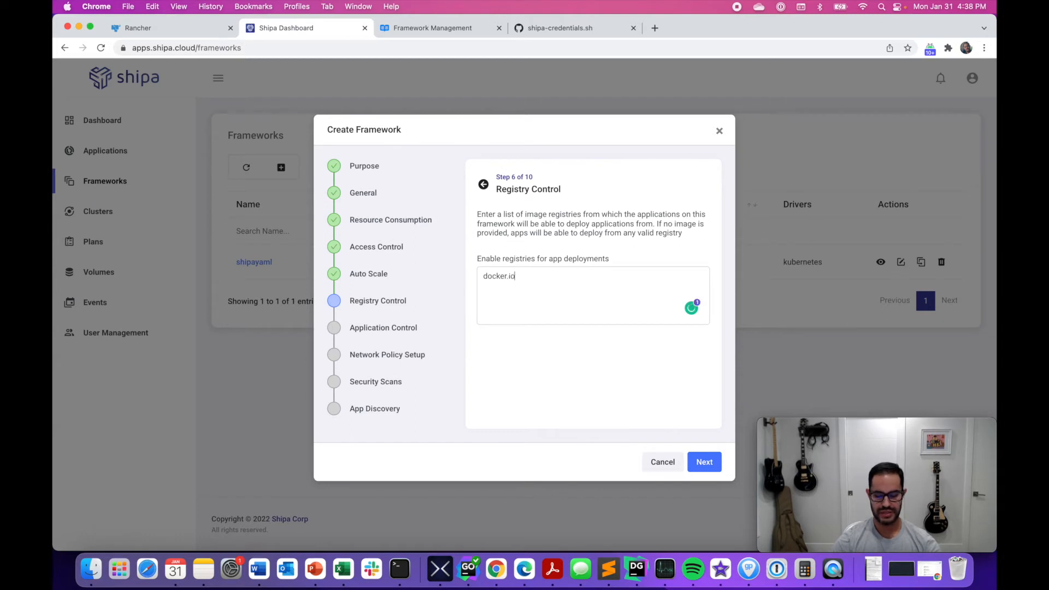
type("/shipa")
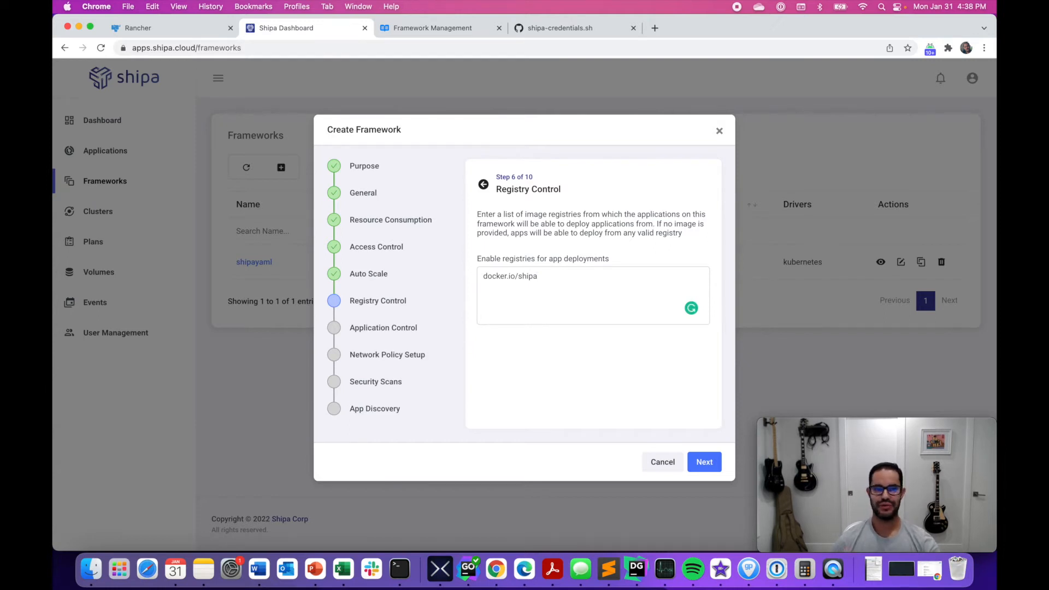
key("super+a")
key("BackSpace")
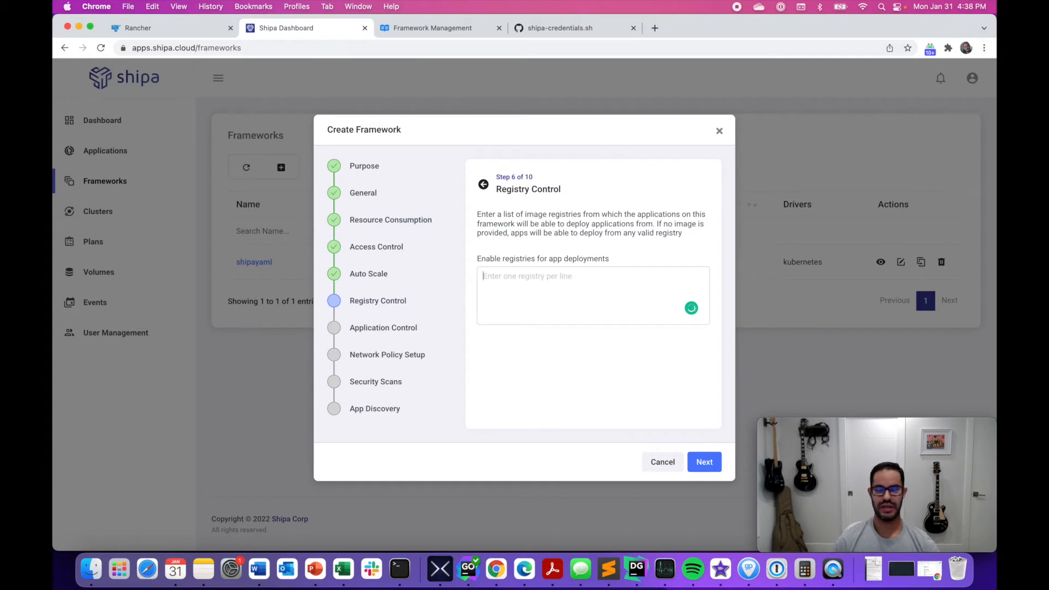
Step: Leave the registry list empty and proceed to the framework's Application Control settings
left_click(692, 462)
left_click(691, 463)
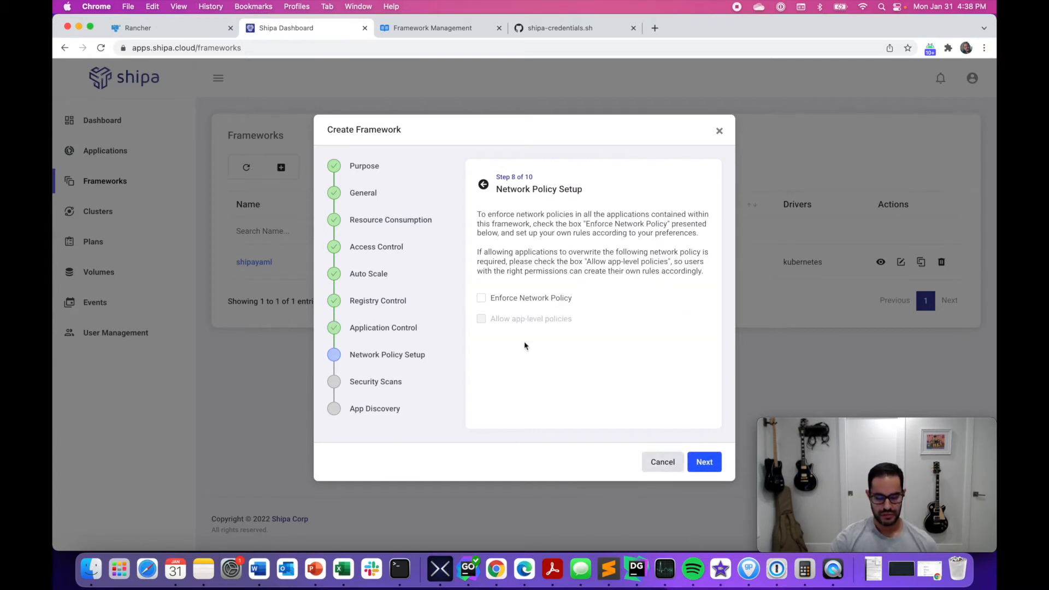
left_click(484, 185)
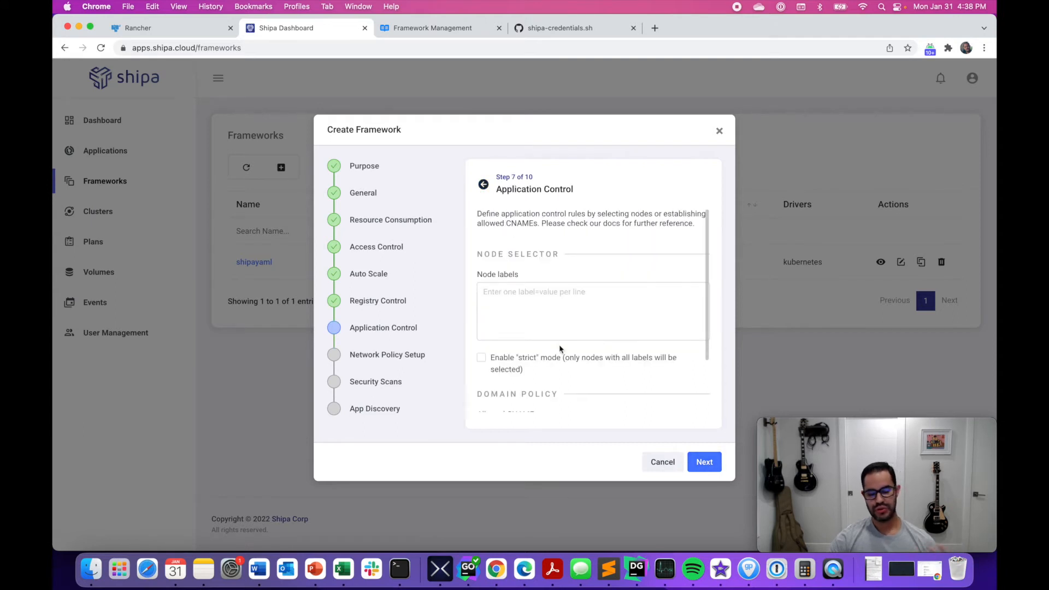
Step: Try *.shipa.io as an allowed CNAME in the domain policy and clear the entry
scroll(559, 344, "down", 3)
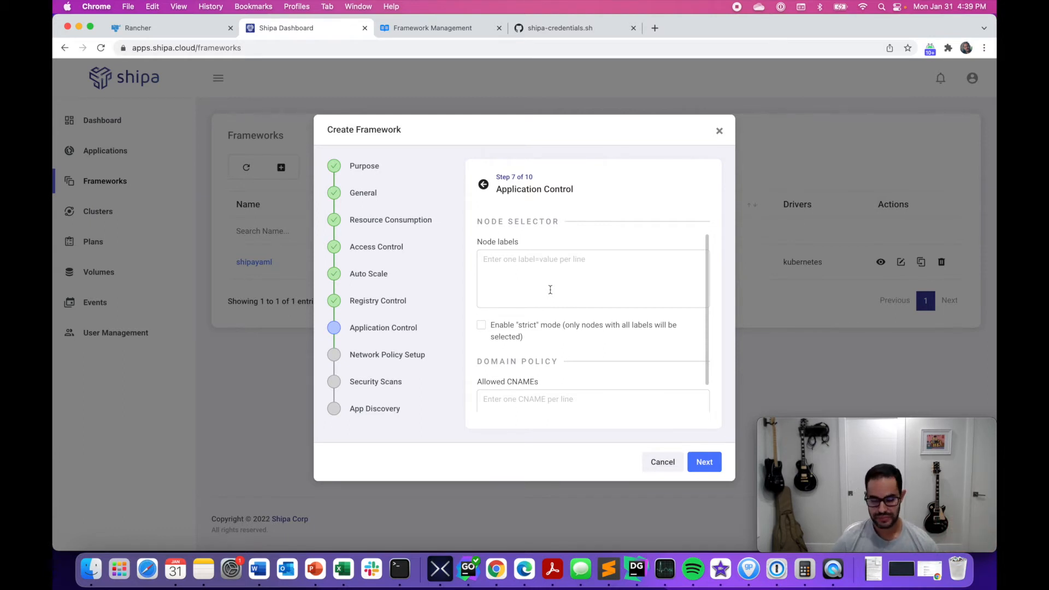
scroll(550, 290, "down", 2)
left_click(565, 375)
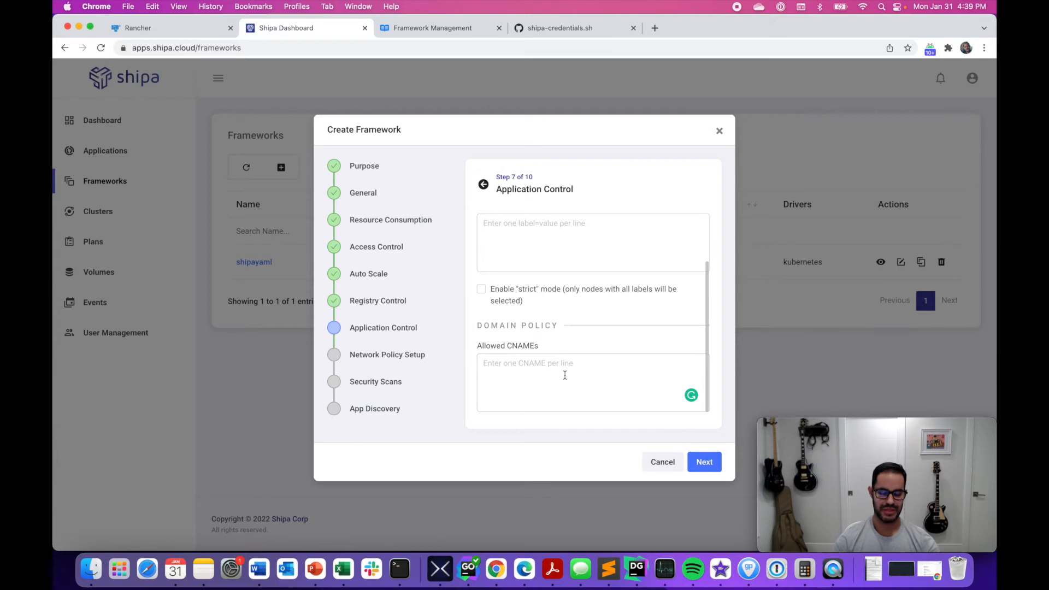
type("*shi")
key("BackSpace")
key("BackSpace")
type(".shipa.io")
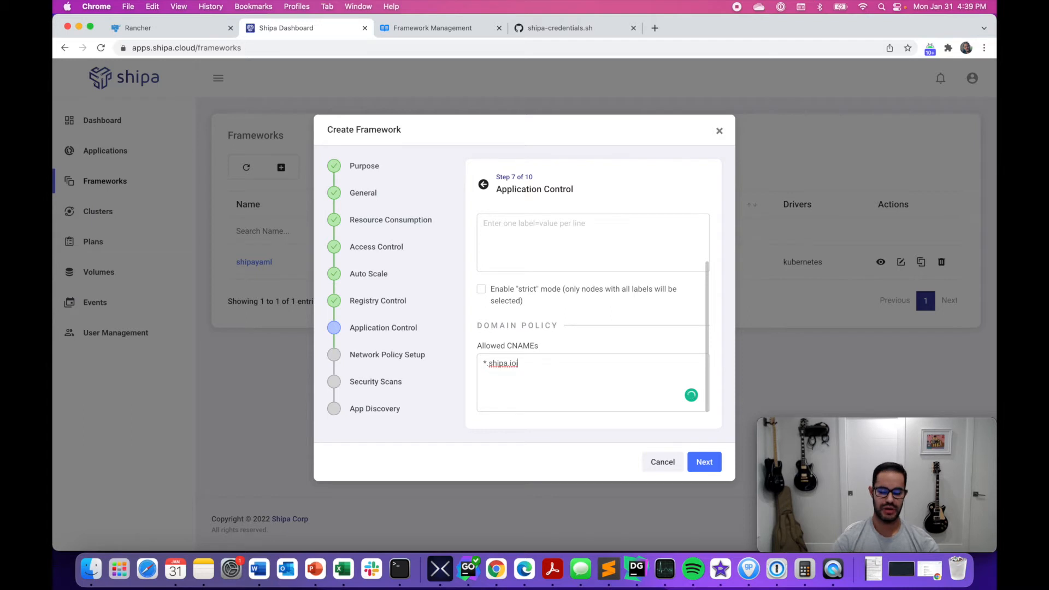
key("BackSpace")
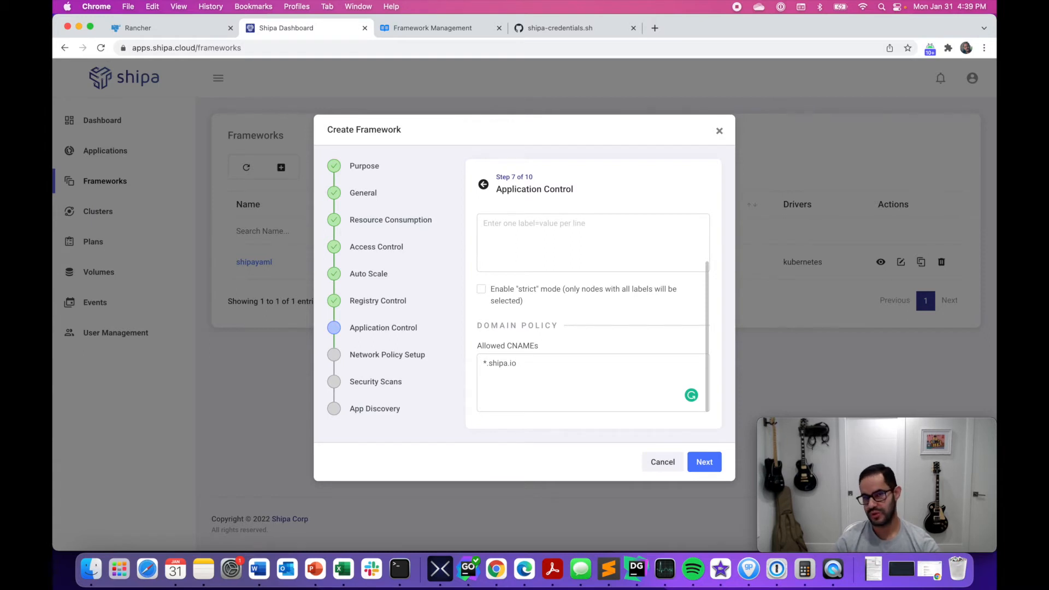
key("super+a")
key("BackSpace")
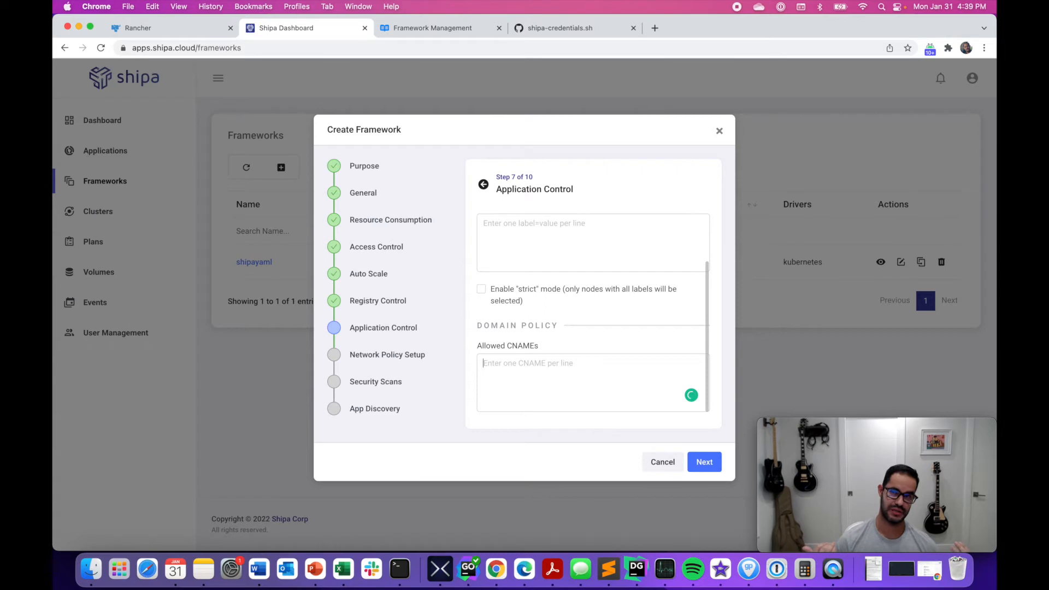
Step: Enforce the network policy with app-level policies allowed, and set the ingress policy mode to allow-all
left_click(703, 462)
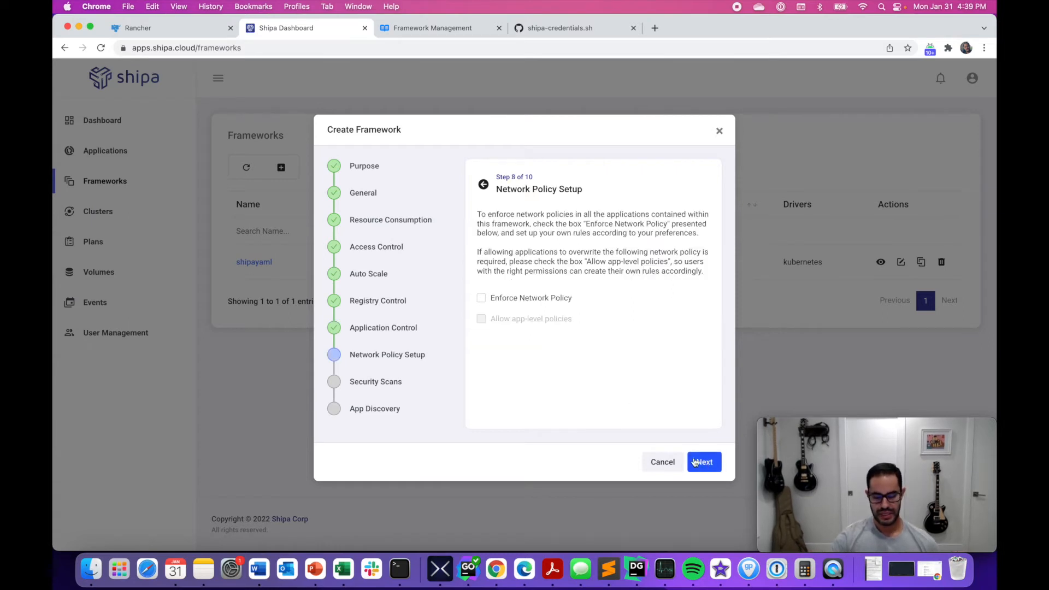
left_click(480, 298)
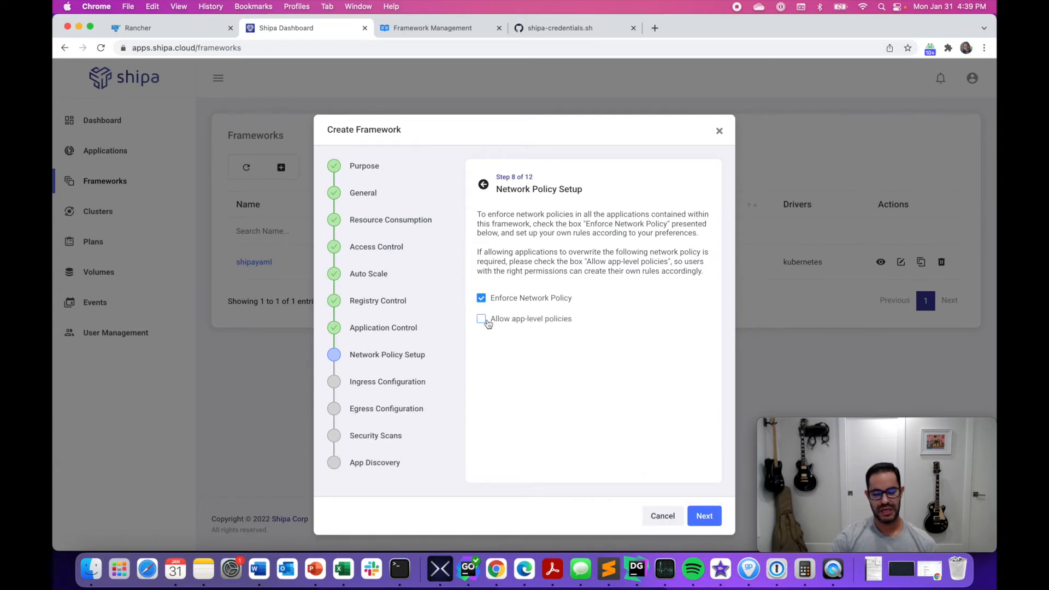
left_click(487, 326)
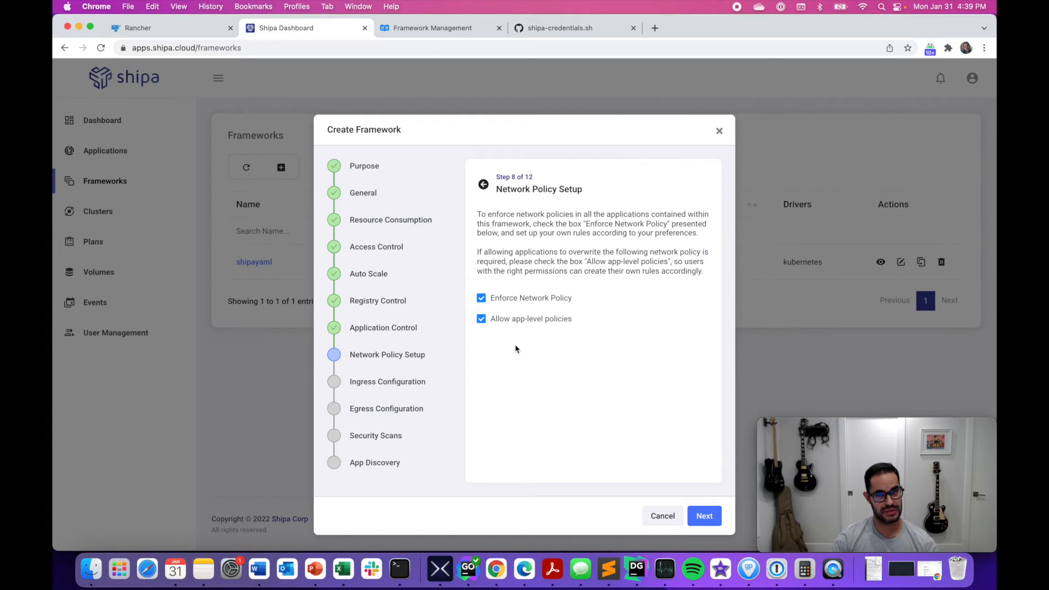
left_click(704, 515)
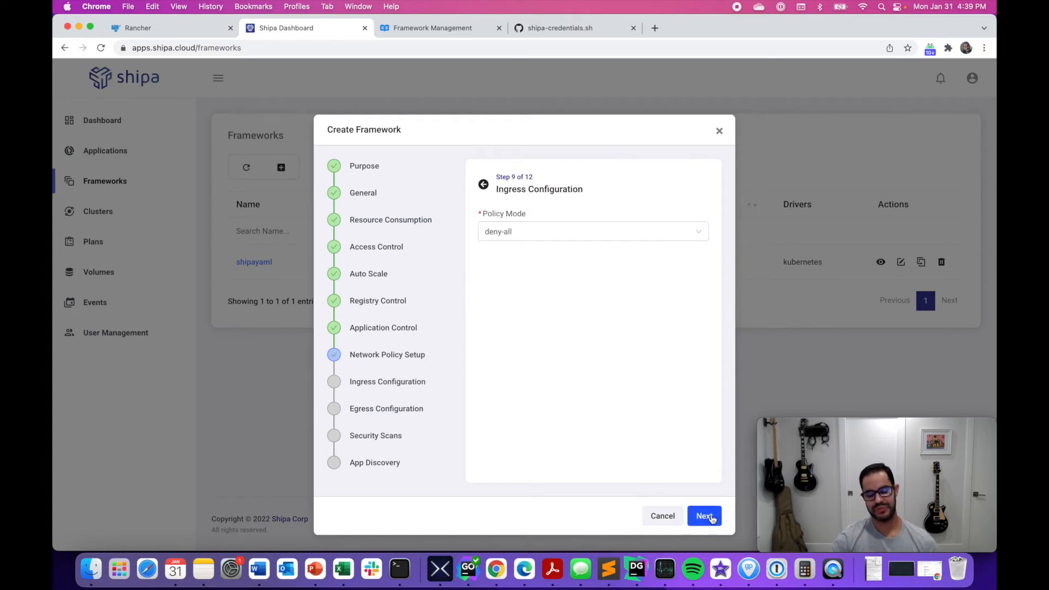
left_click(502, 234)
left_click(510, 272)
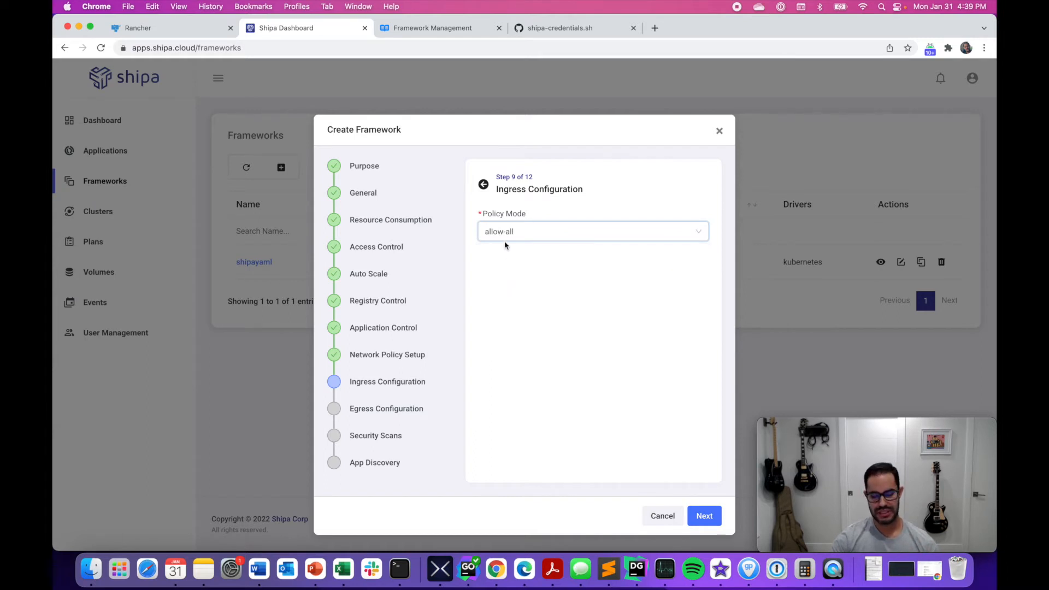
Step: Set the framework's egress policy mode to allow-all and proceed to its Security Scans settings
left_click(709, 524)
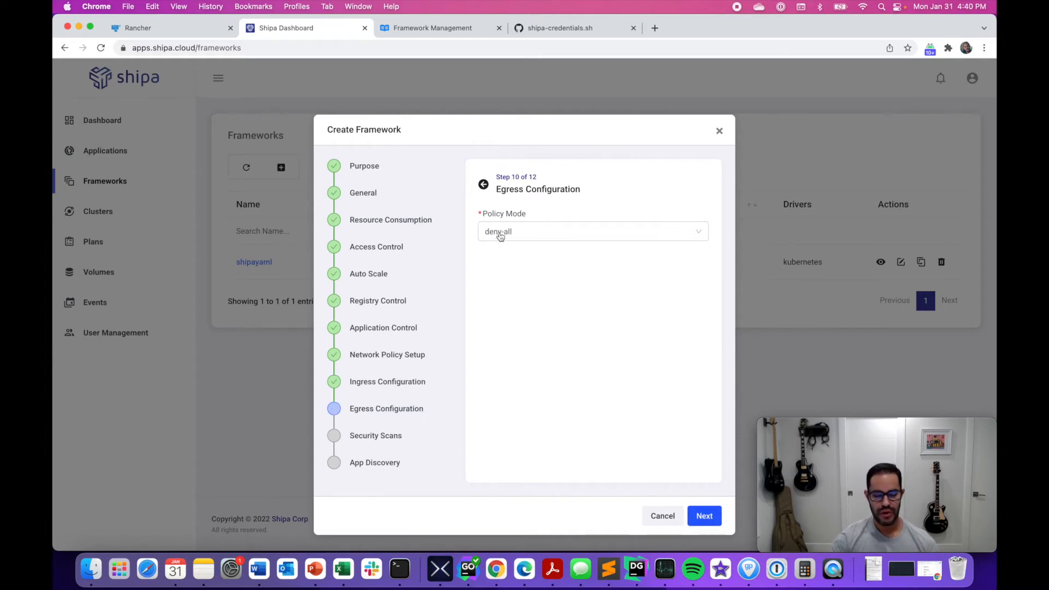
left_click(500, 235)
left_click(510, 275)
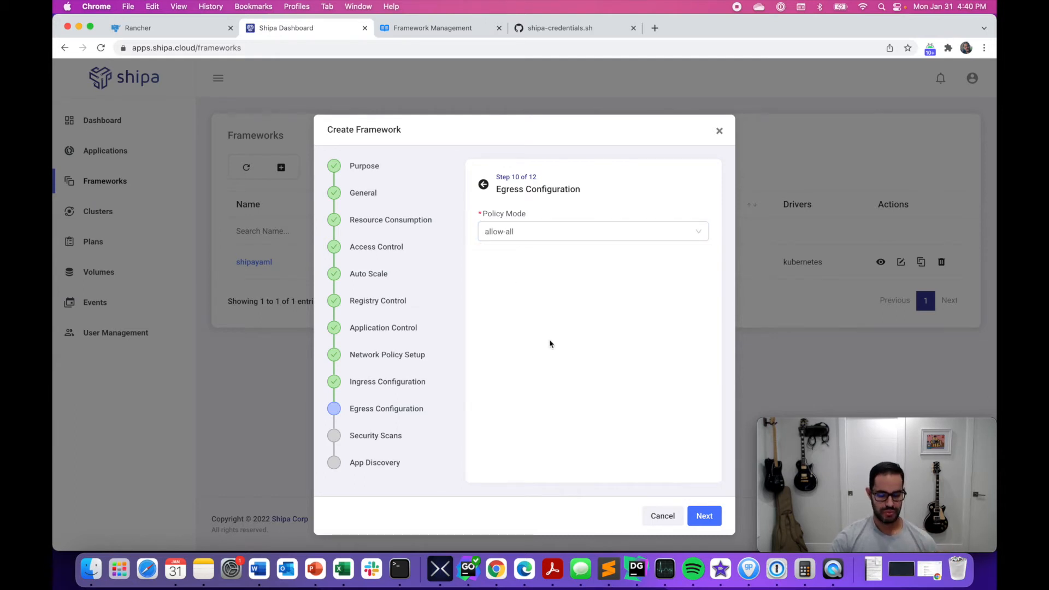
left_click(703, 515)
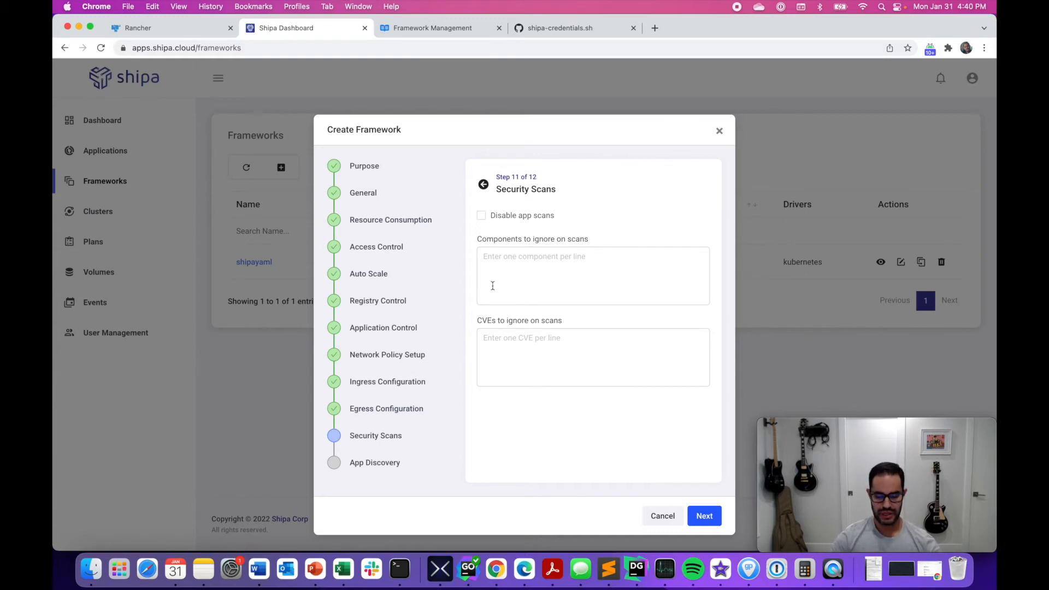
Step: Try glibc as an ignored scan component and CVE as an ignored CVE entry, and clear both lists
left_click(490, 258)
type("glibc")
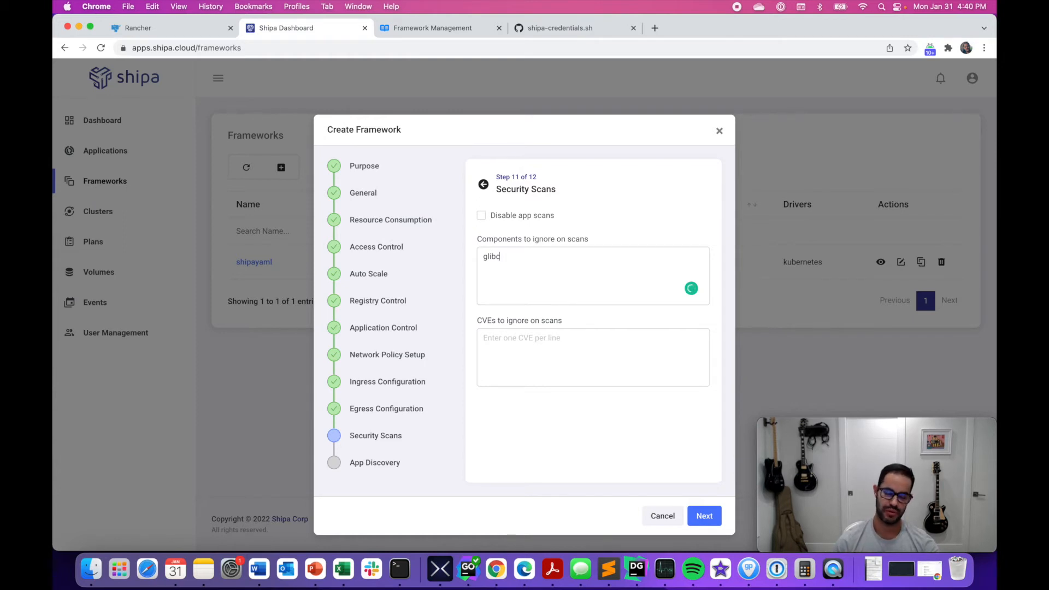
key("BackSpace")
key("BackSpace")
key("BackSpace")
key("BackSpace")
key("BackSpace")
left_click(486, 337)
type("CVE")
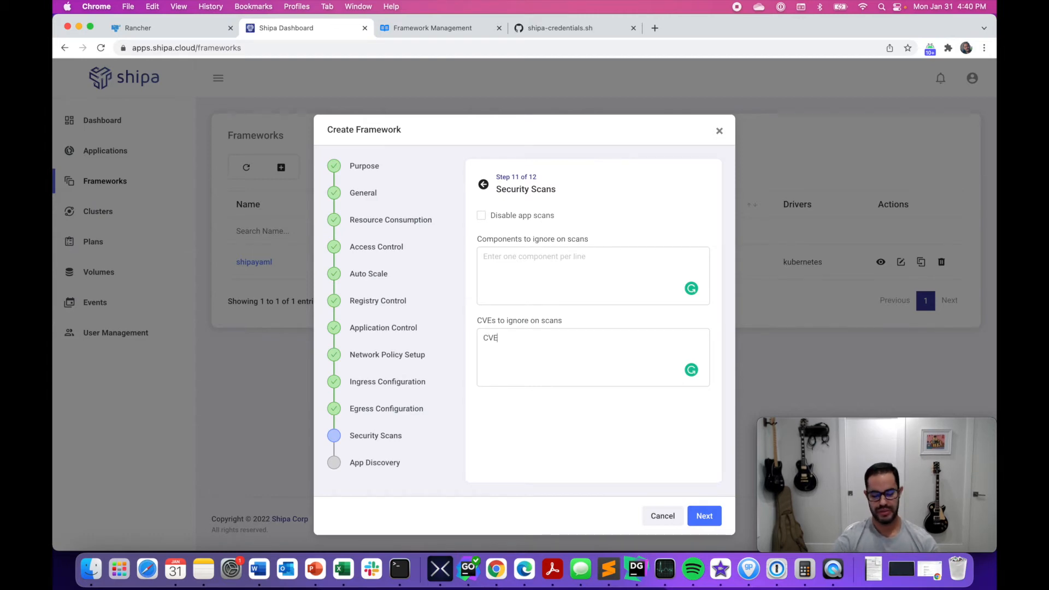
key("BackSpace")
key("BackSpace")
key("BackSpace")
Step: Disable app scans and create the dev-rancher framework with the app discovery label and naming suffix left empty
left_click(517, 216)
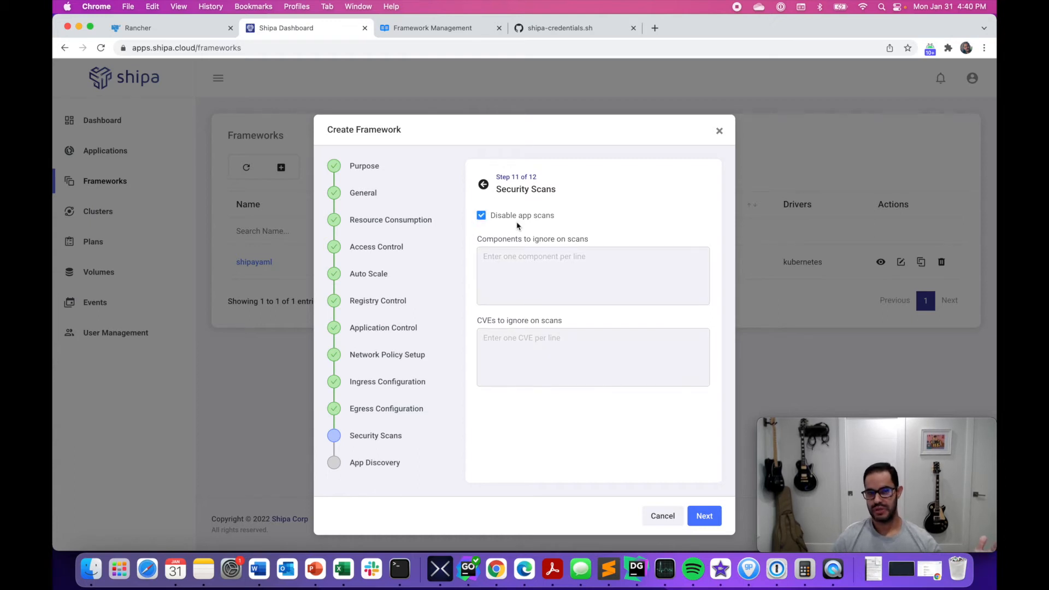
left_click(705, 516)
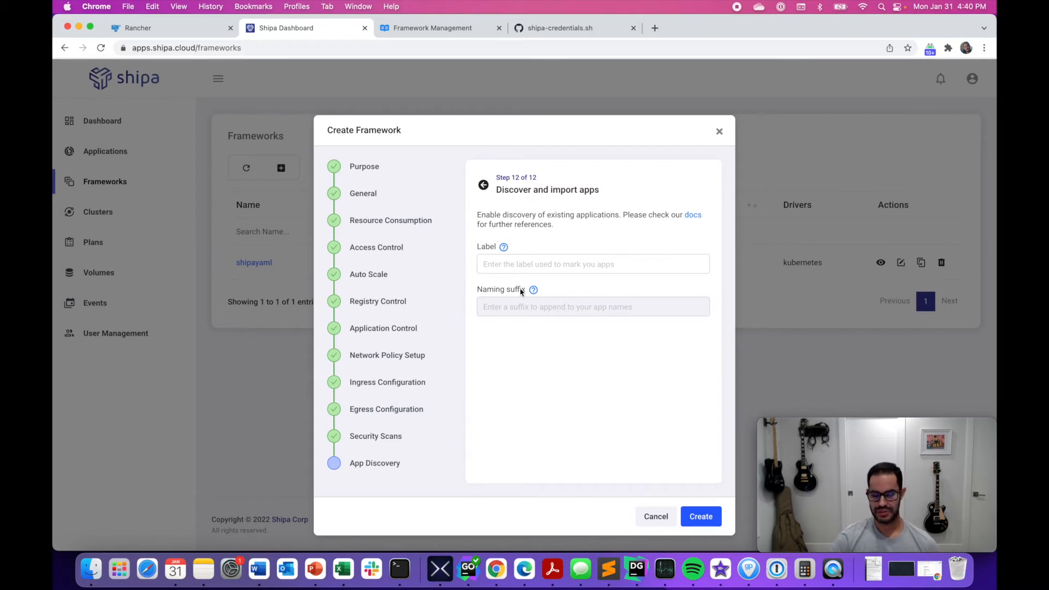
left_click(708, 518)
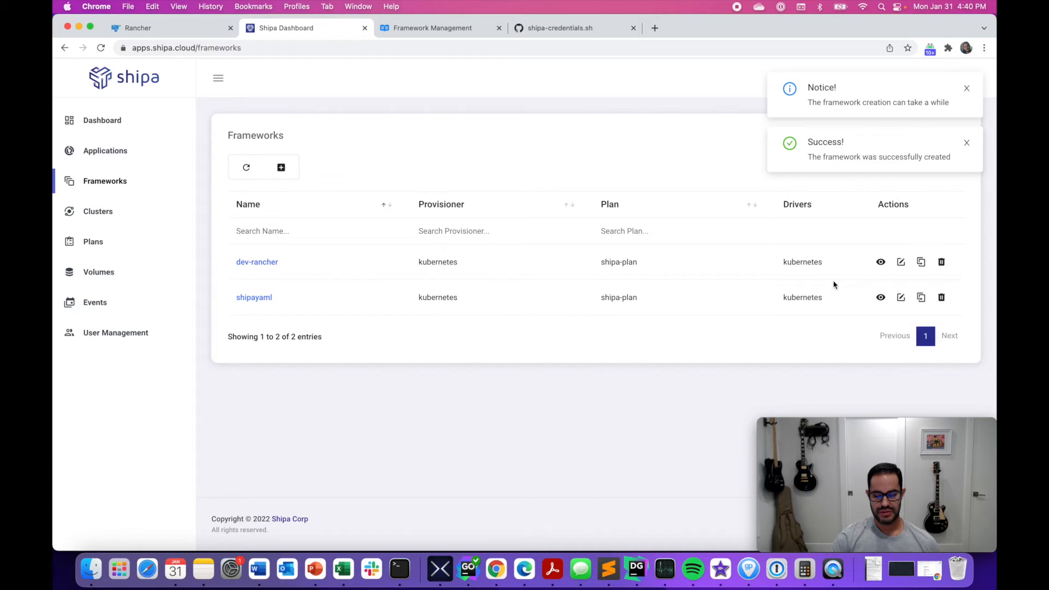
Step: Create a framework named staging-rancher for deploying applications with reasonable defaults, not connected to any cluster
left_click(281, 167)
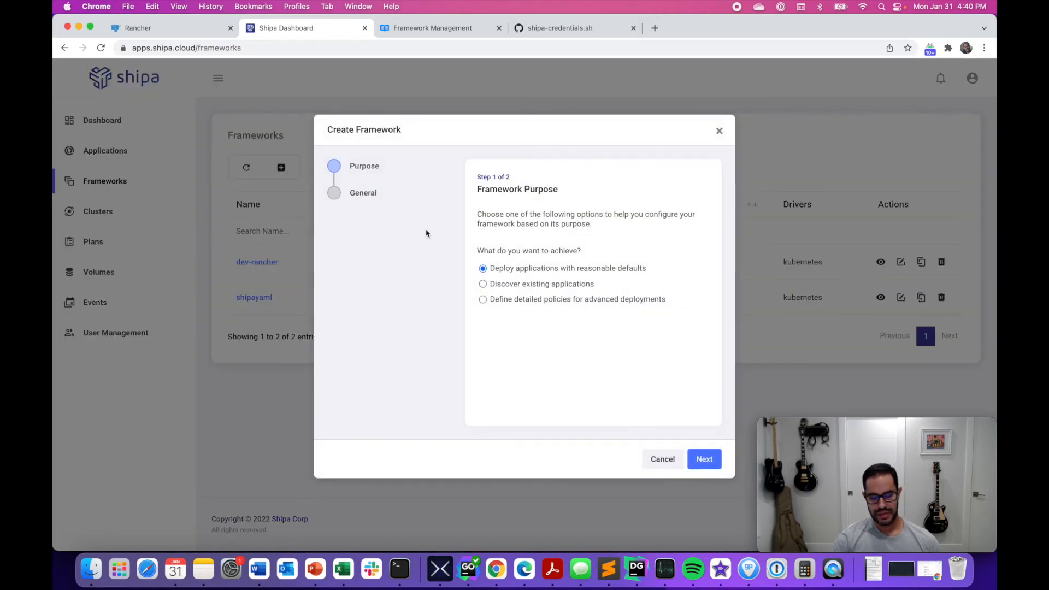
left_click(705, 459)
left_click(521, 284)
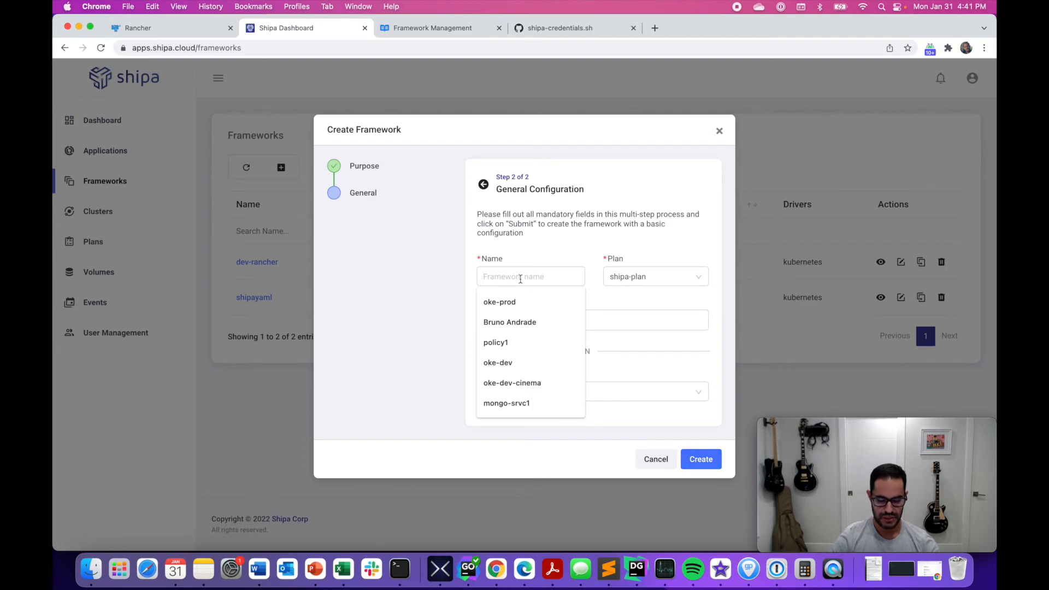
type("staging-rancher")
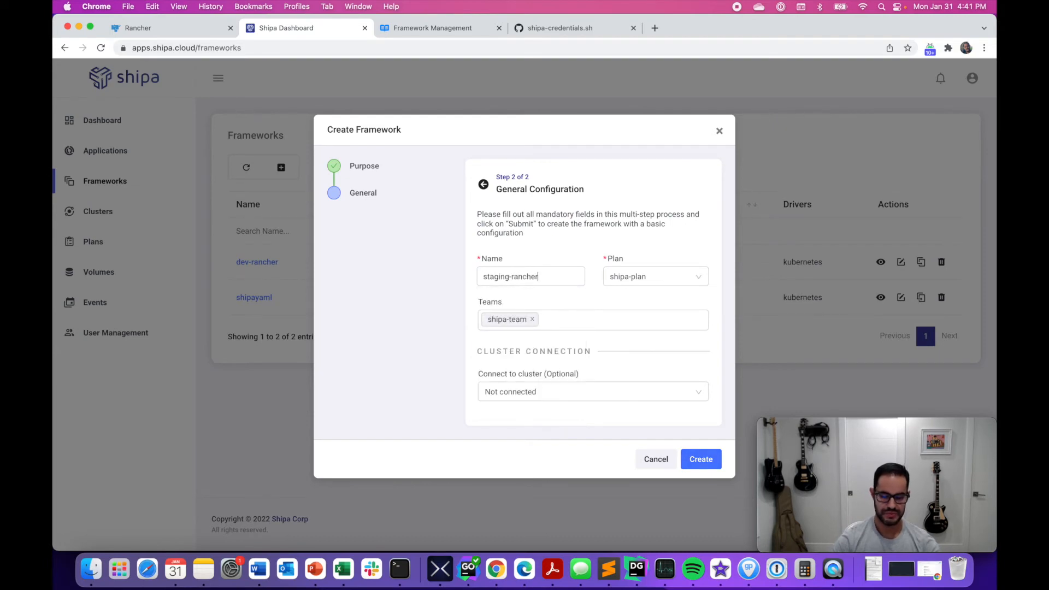
left_click(718, 469)
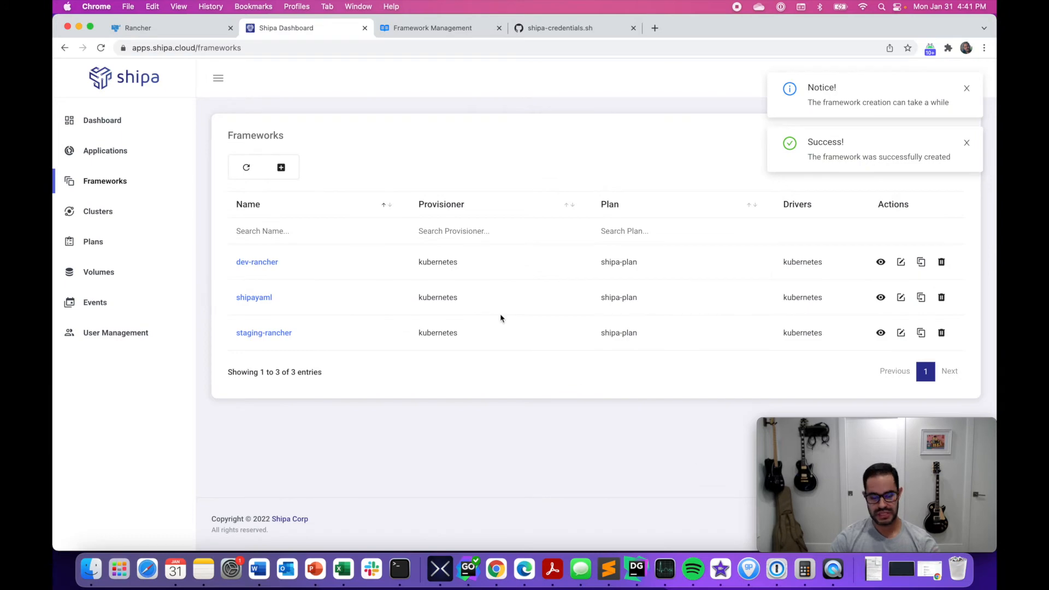
Step: Create a framework named prod-rancher for deploying applications with reasonable defaults, not connected to any cluster
left_click(281, 167)
left_click(704, 459)
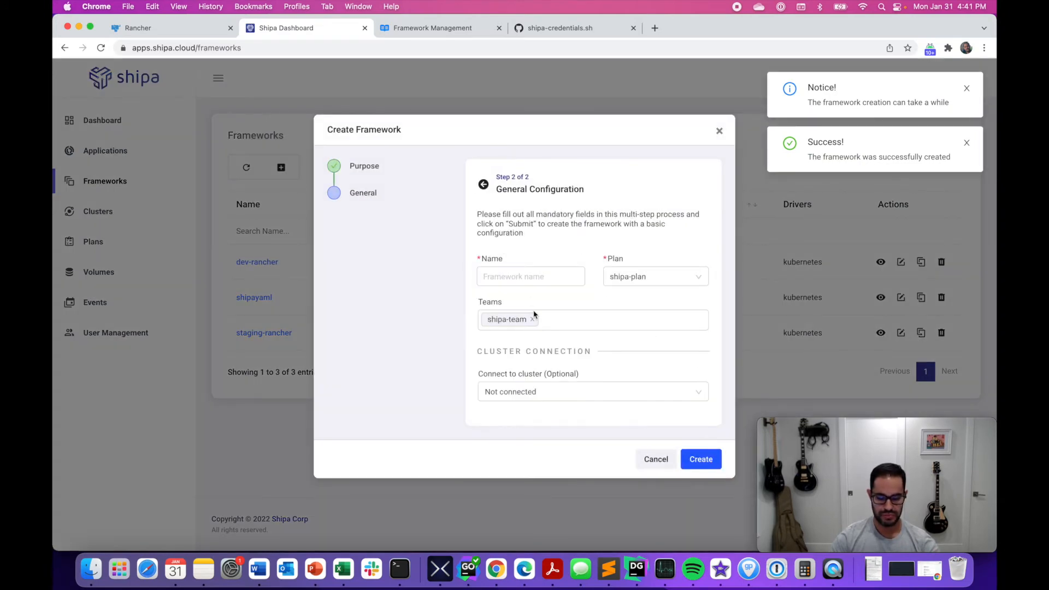
left_click(530, 278)
type("prod-rancher")
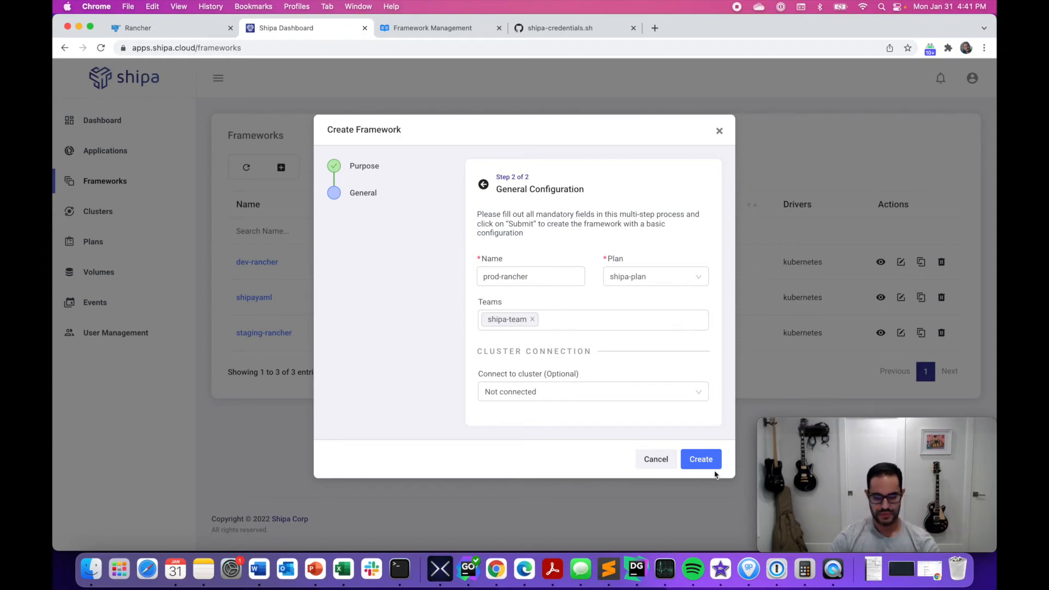
left_click(701, 459)
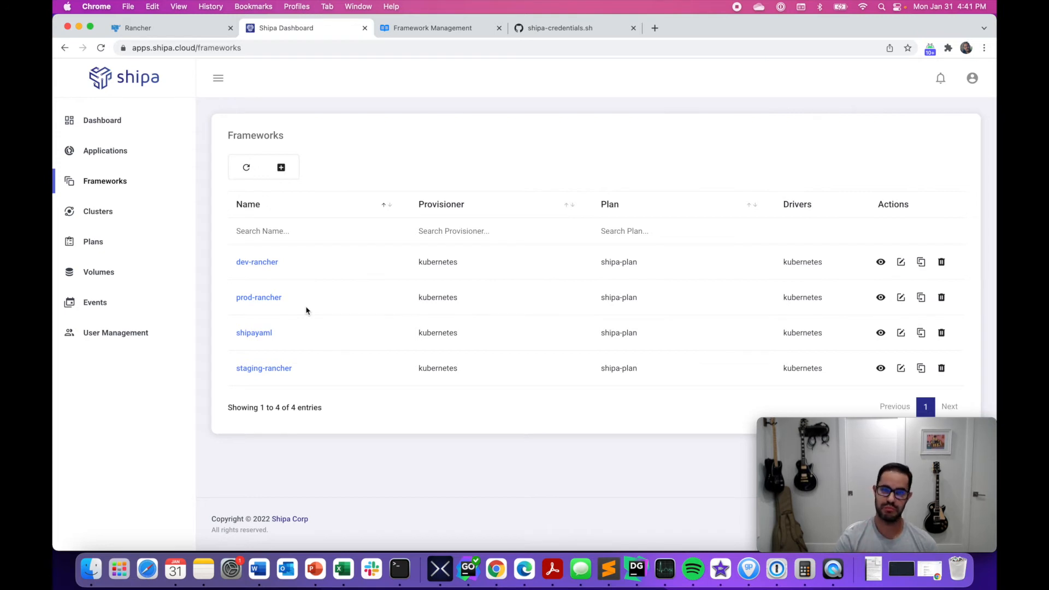
Step: Start adding a new cluster named gke-appcluster
left_click(109, 216)
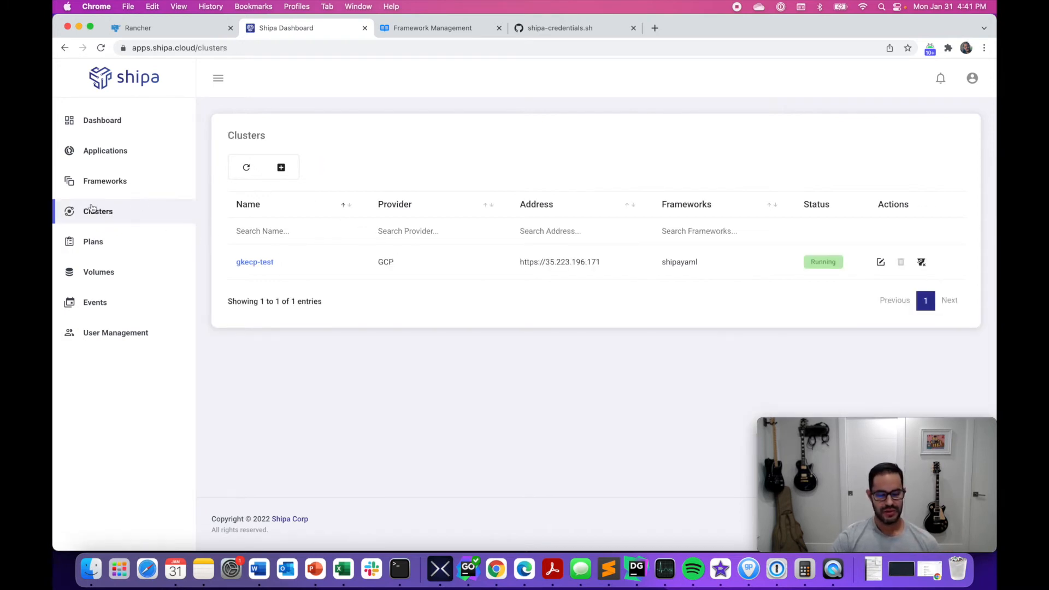
left_click(281, 168)
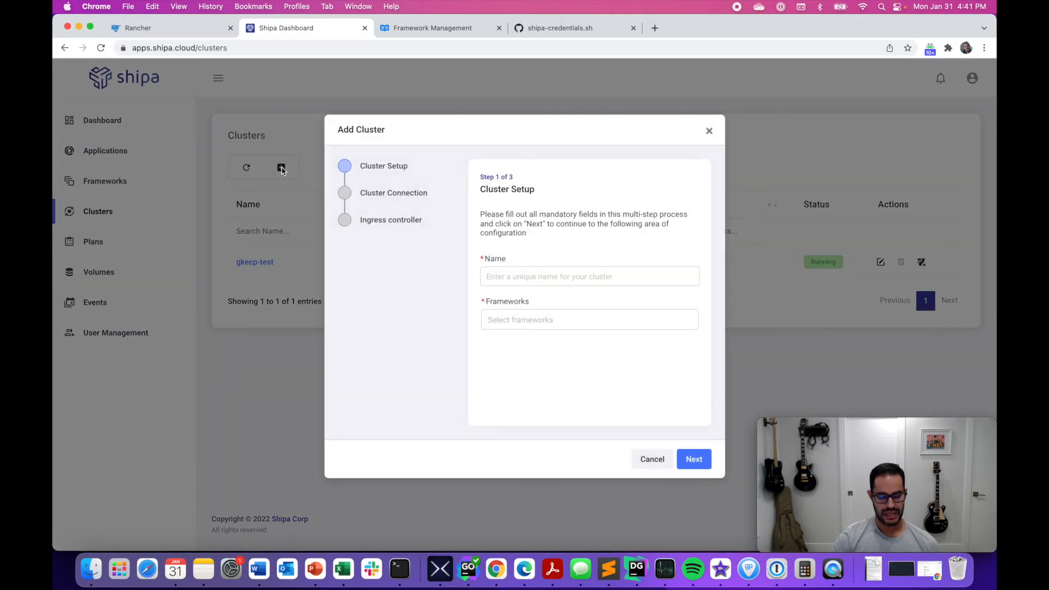
left_click(512, 274)
type("gke-appcluster")
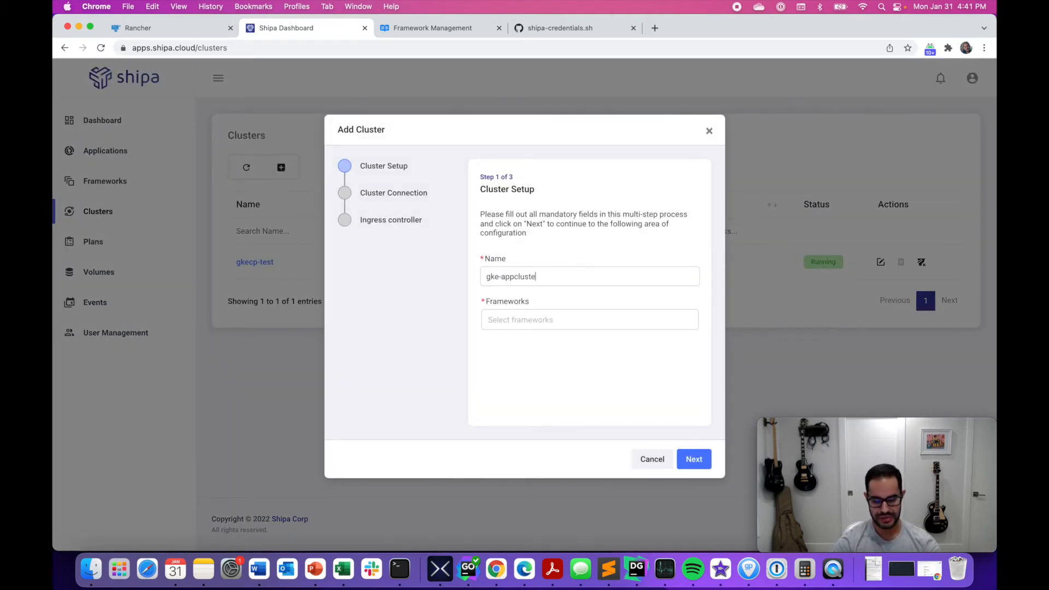
Step: Assign the dev-rancher, staging-rancher and prod-rancher frameworks to the new cluster and proceed to its connection settings
left_click(557, 321)
left_click(551, 361)
left_click(547, 379)
left_click(543, 399)
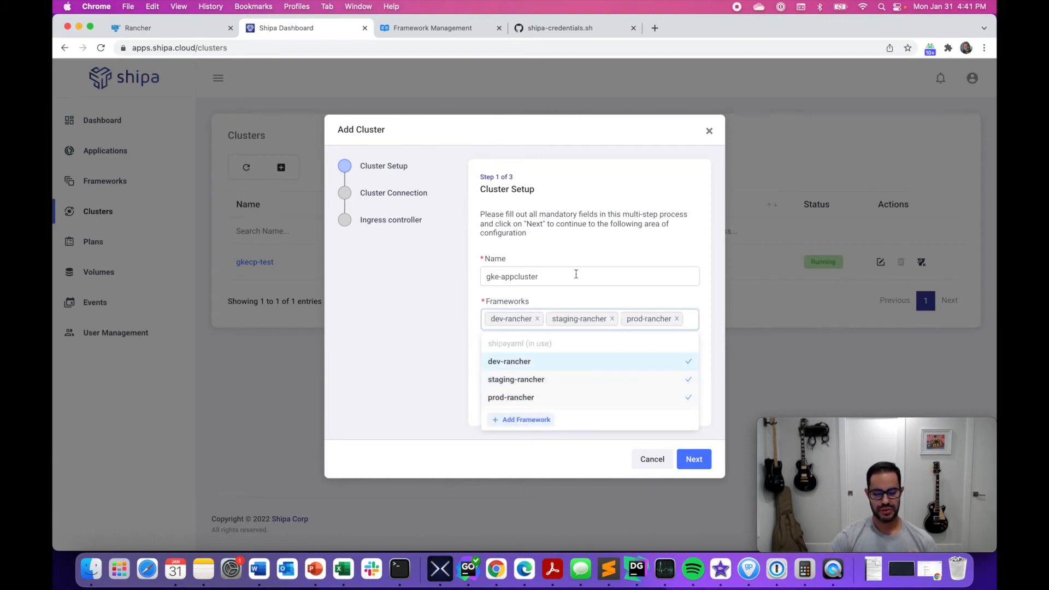
left_click(586, 249)
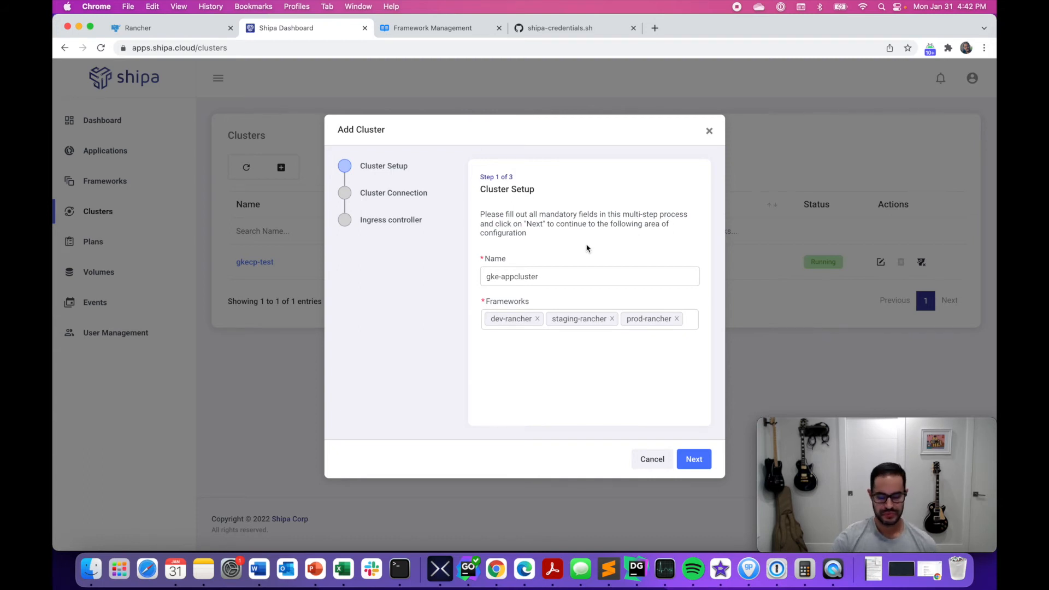
left_click(703, 463)
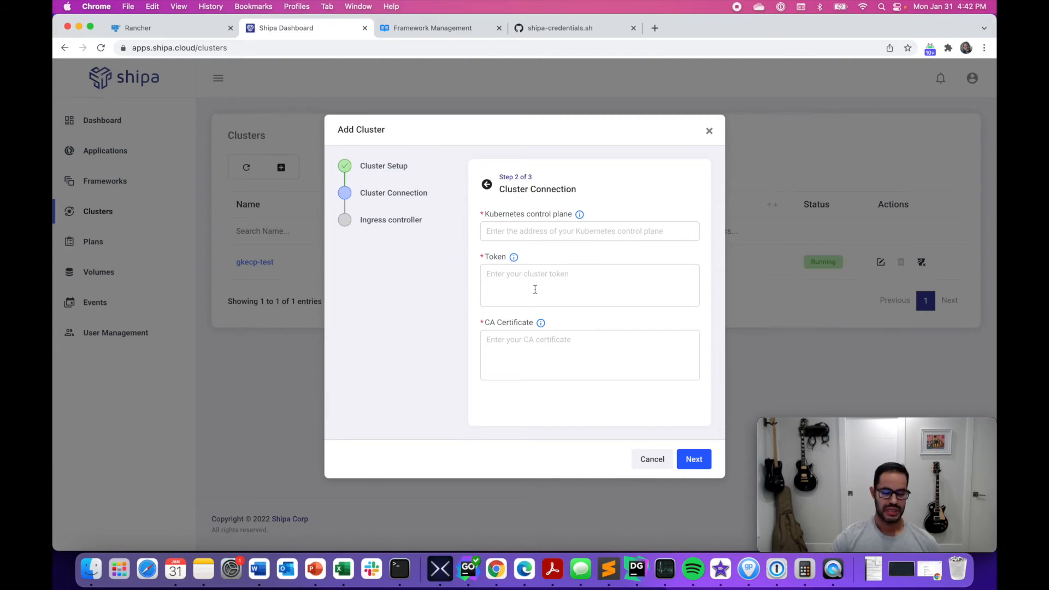
Step: Look up the Connecting Clusters page of the Shipa documentation for the cluster connection instructions
left_click(415, 28)
scroll(300, 130, "down", 2)
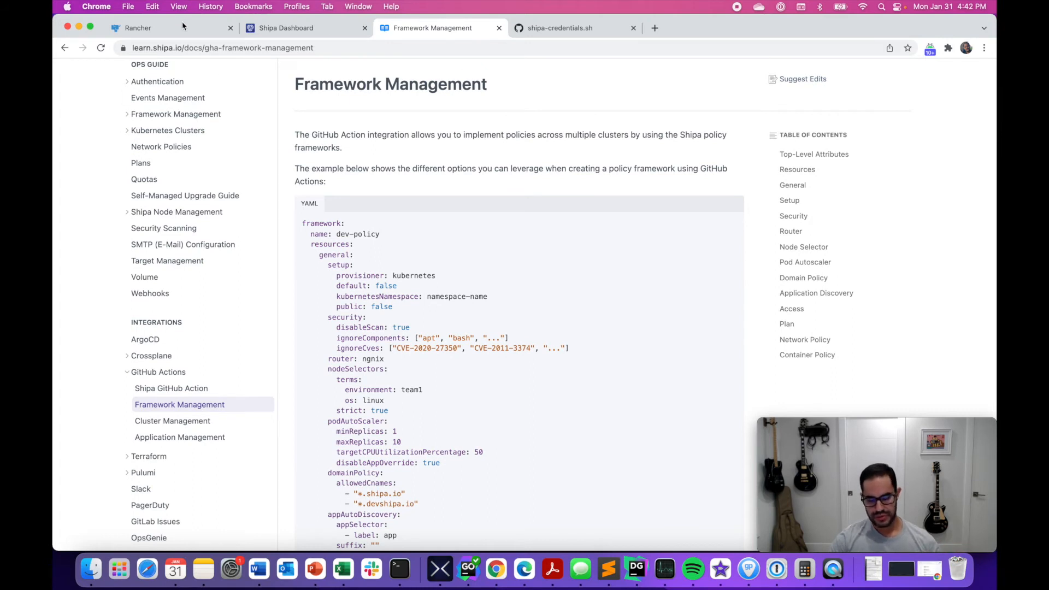
scroll(256, 262, "up", 3)
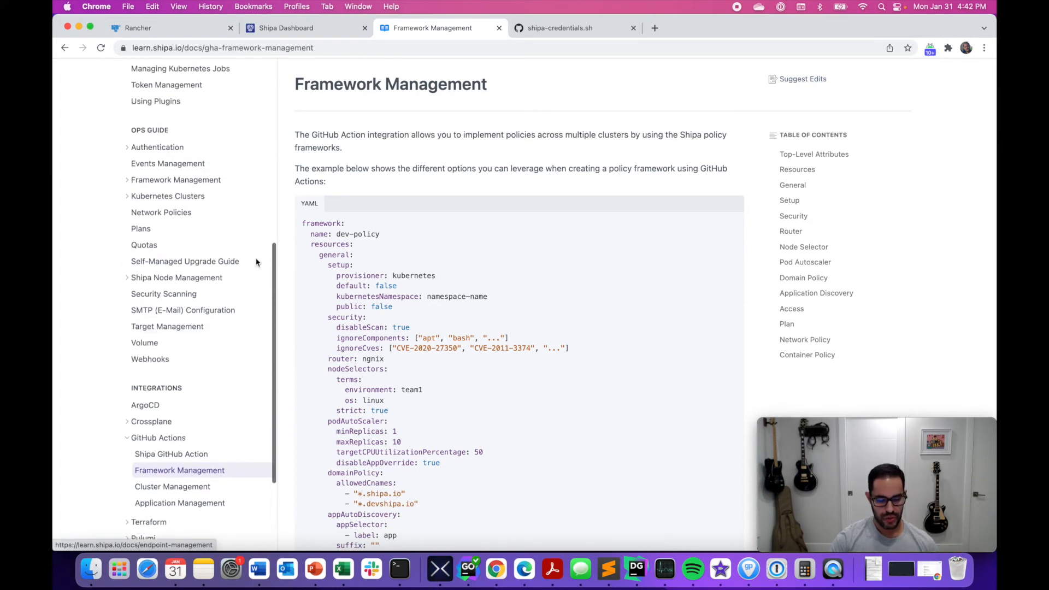
left_click(158, 211)
left_click(182, 279)
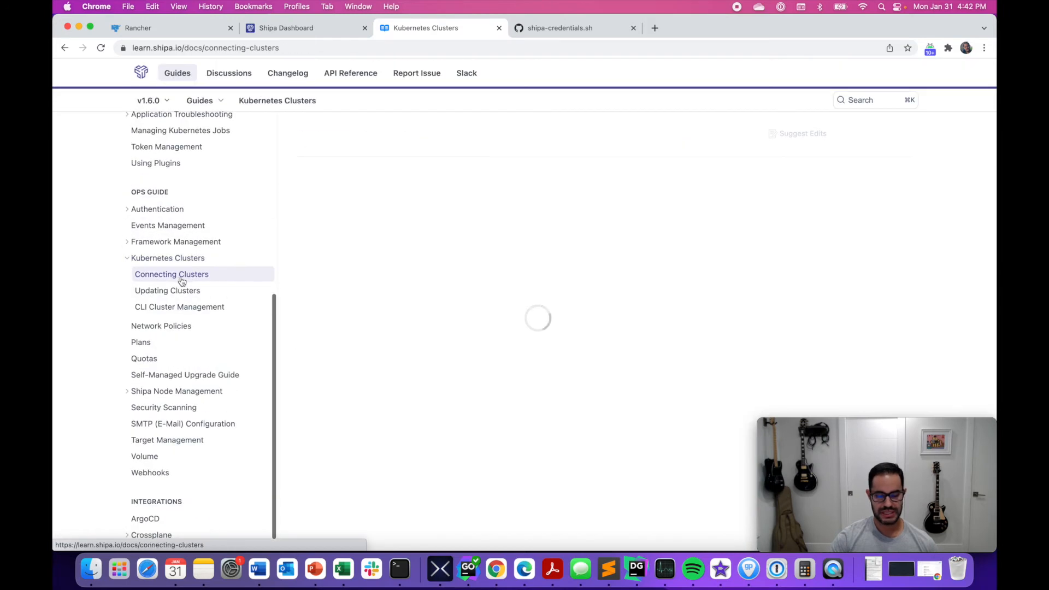
scroll(404, 283, "down", 2)
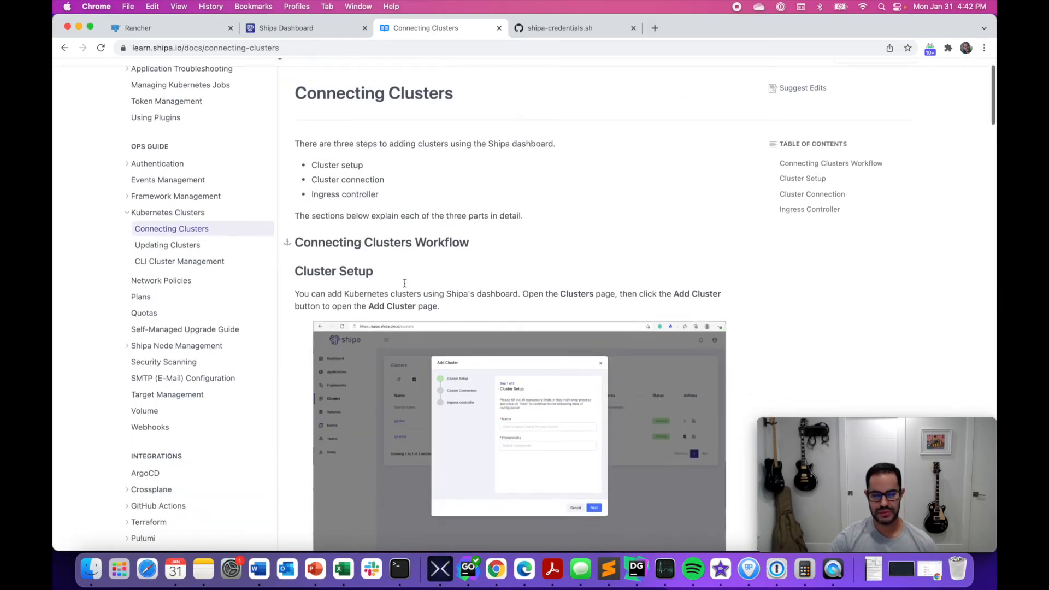
scroll(404, 283, "down", 2)
Step: Switch to Terminal, clear the screen and run ./shipa-credentials-122.sh to generate the cluster credentials
left_click(406, 569)
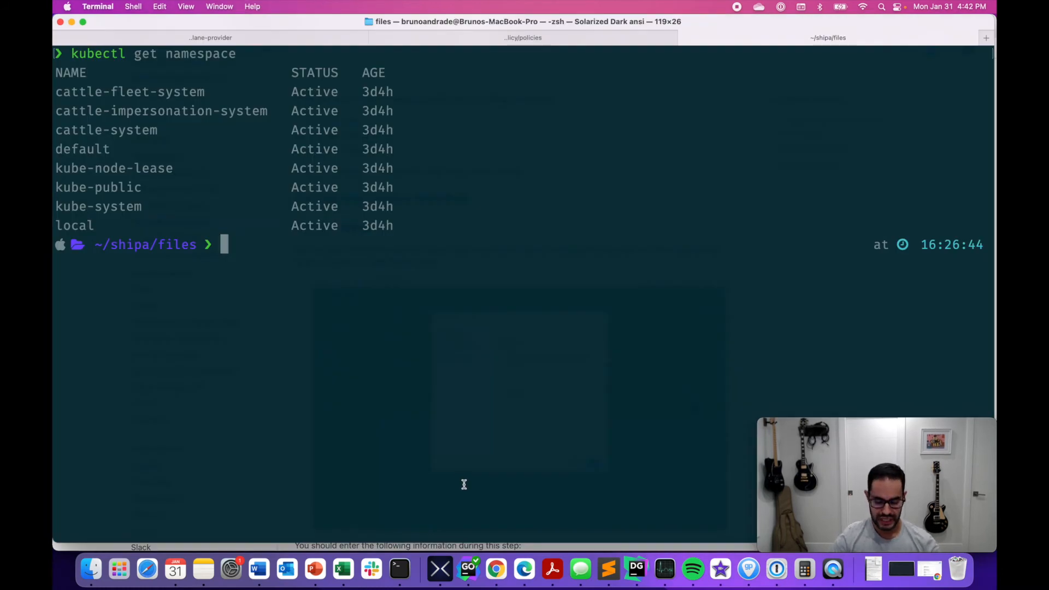
type("clear")
key("Return")
type("./")
key("Right")
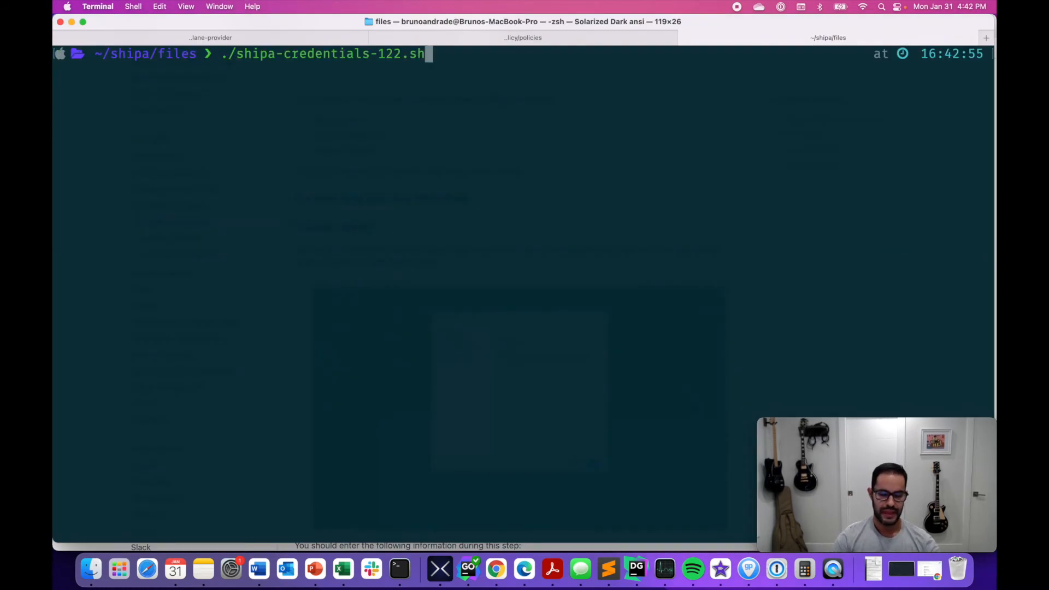
key("Return")
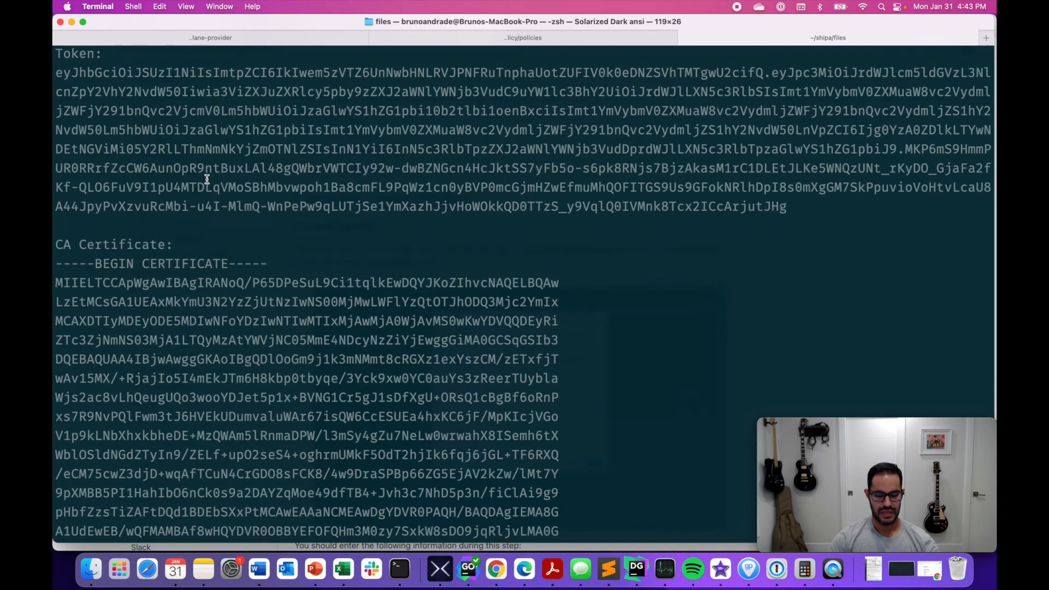
scroll(206, 179, "up", 3)
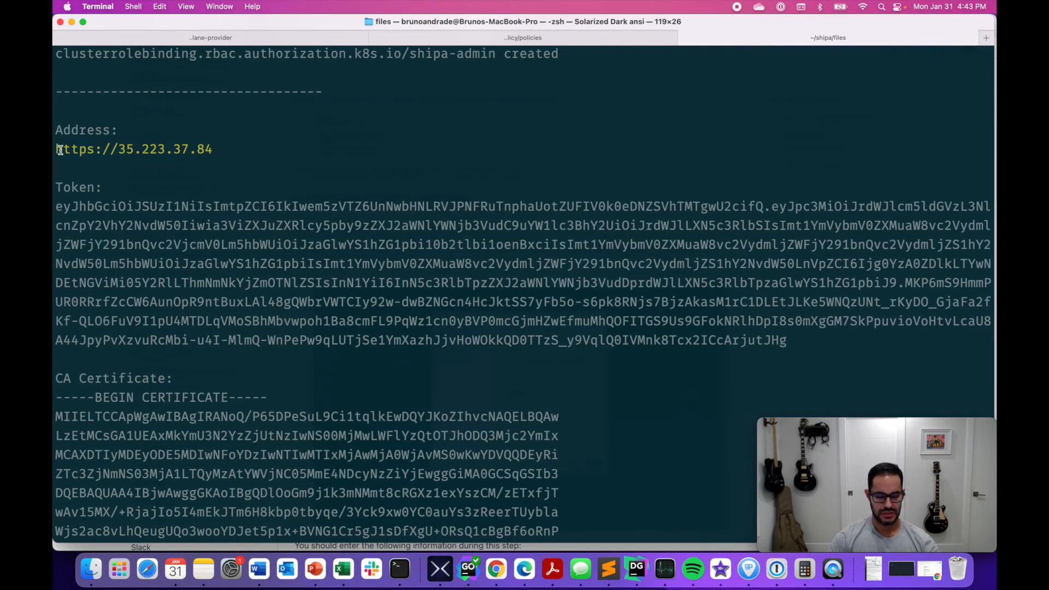
key("super+Tab")
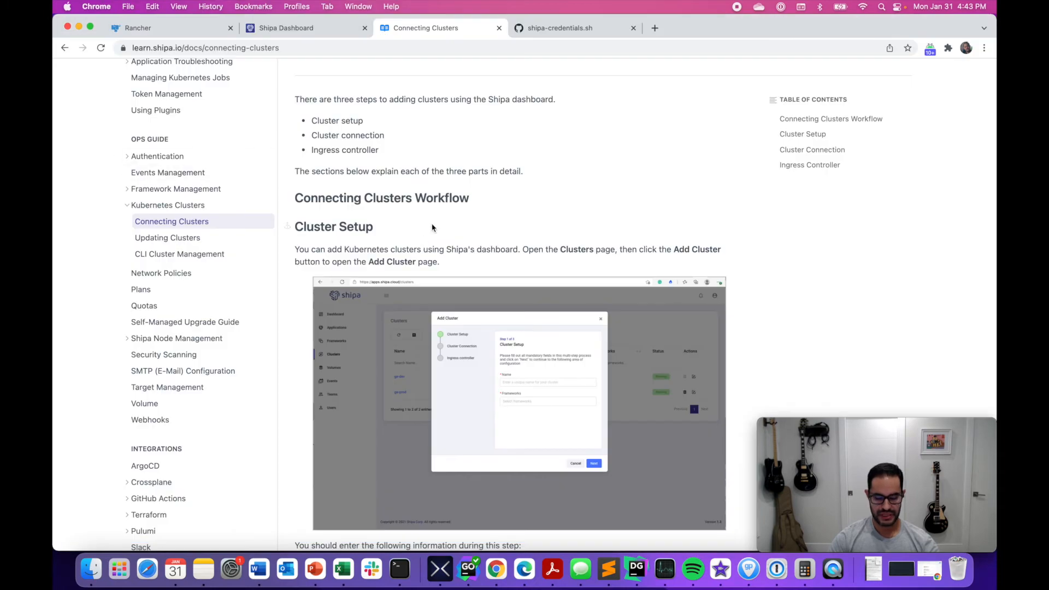
left_click(287, 28)
left_click(585, 230)
key("super+v")
Step: Copy the generated token and CA certificate from Terminal into the new cluster's Token and CA Certificate fields
key("super+Tab")
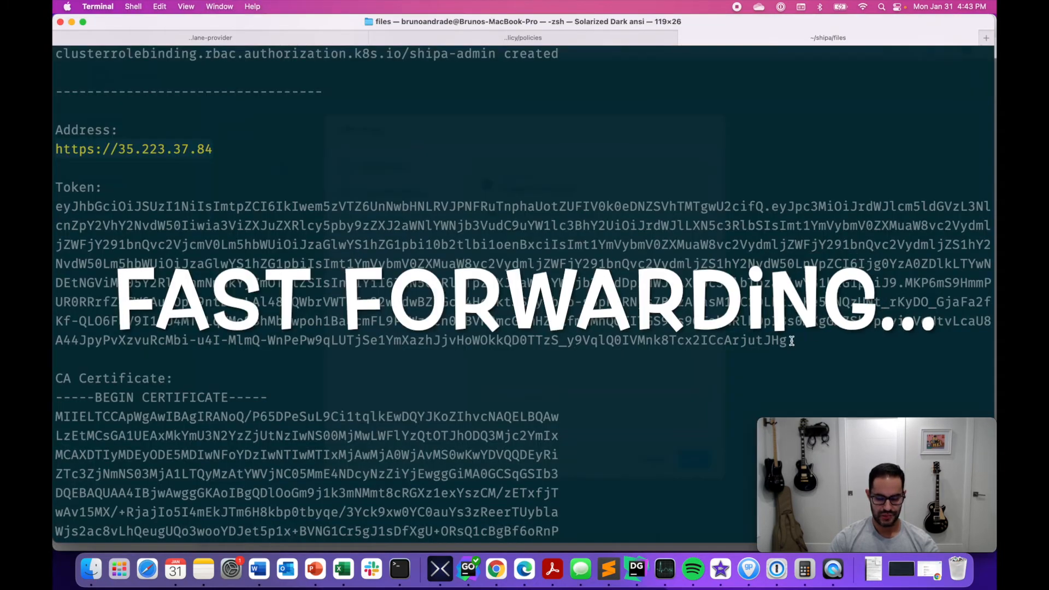
key("super+Tab")
key("super+Tab")
scroll(93, 122, "down", 6)
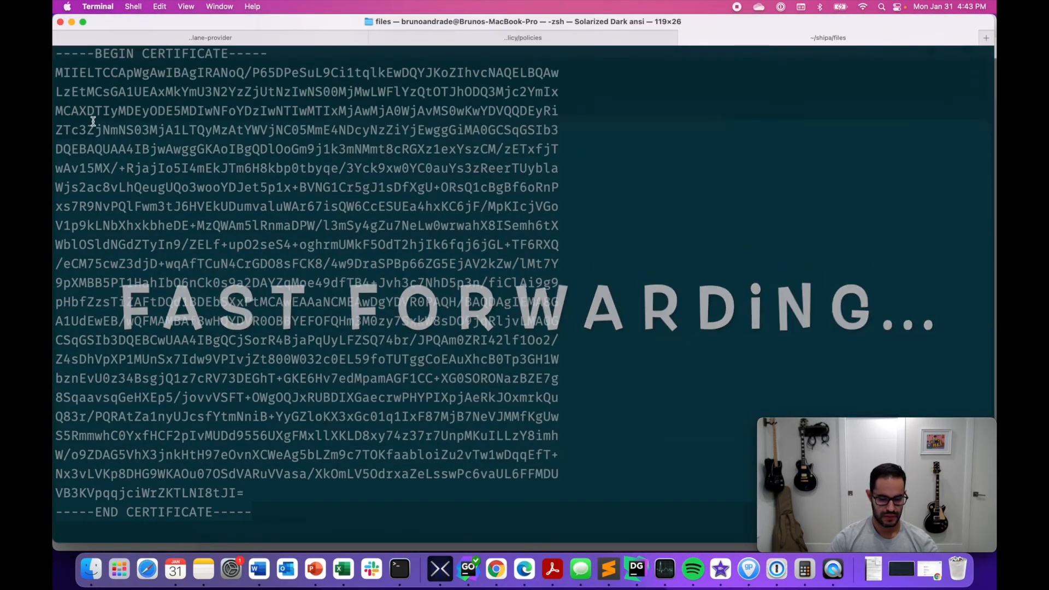
key("super+Tab")
key("super+v")
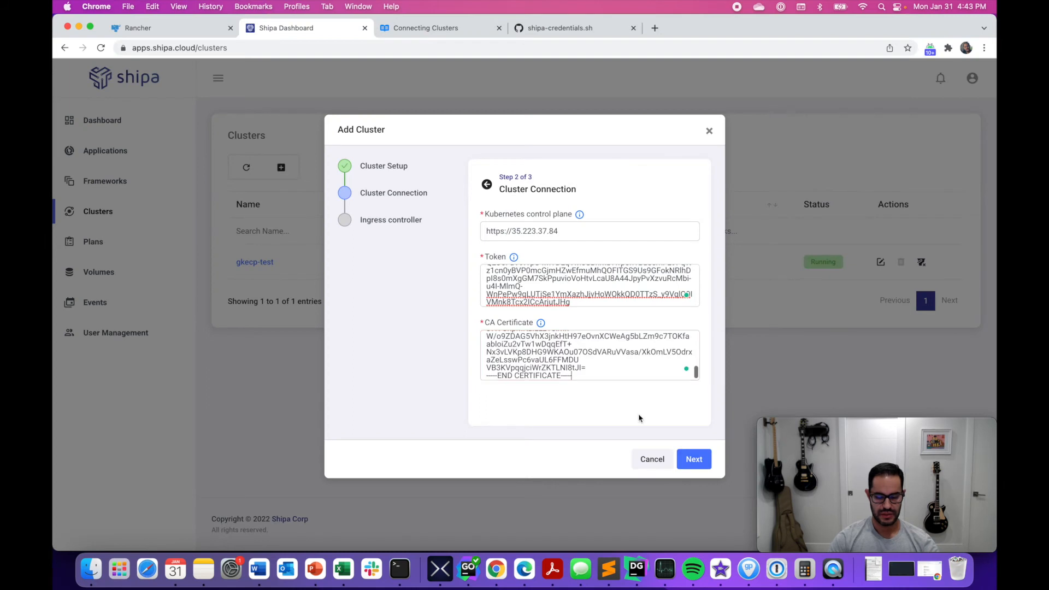
Step: Proceed to the cluster's ingress controller settings and leave the option to use an own nginx ingress disabled
left_click(704, 461)
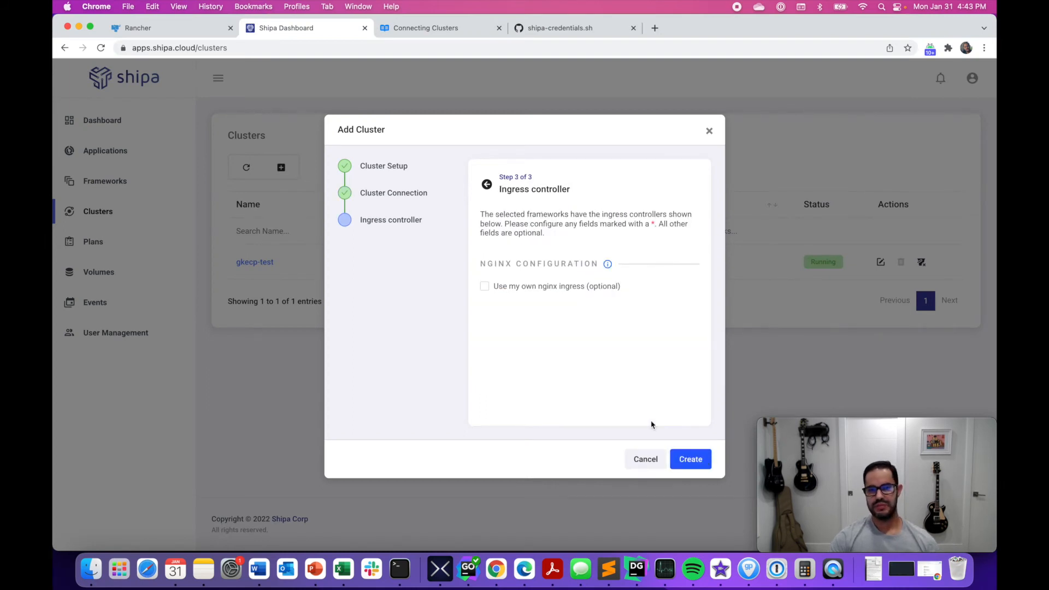
left_click(540, 290)
left_click(539, 292)
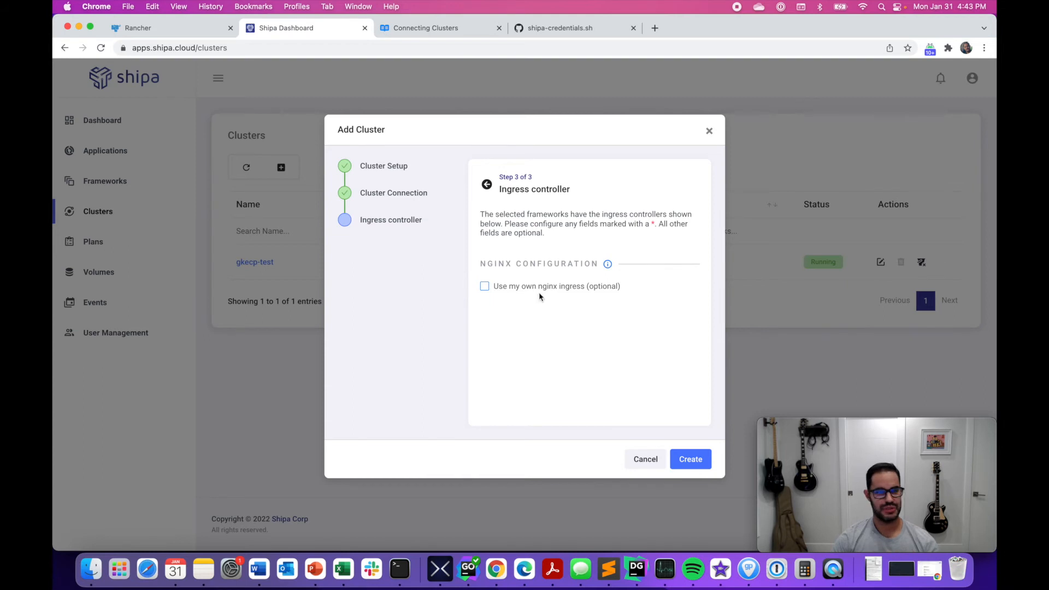
Step: Create the gke-appcluster cluster, check its creation in the Events log and dismiss the notification
left_click(691, 460)
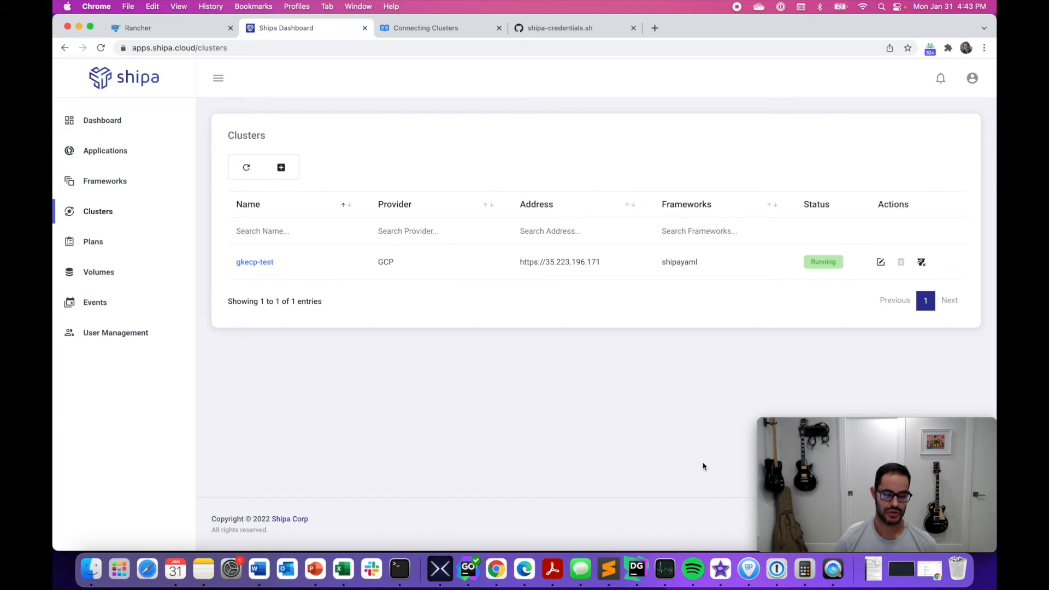
left_click(87, 304)
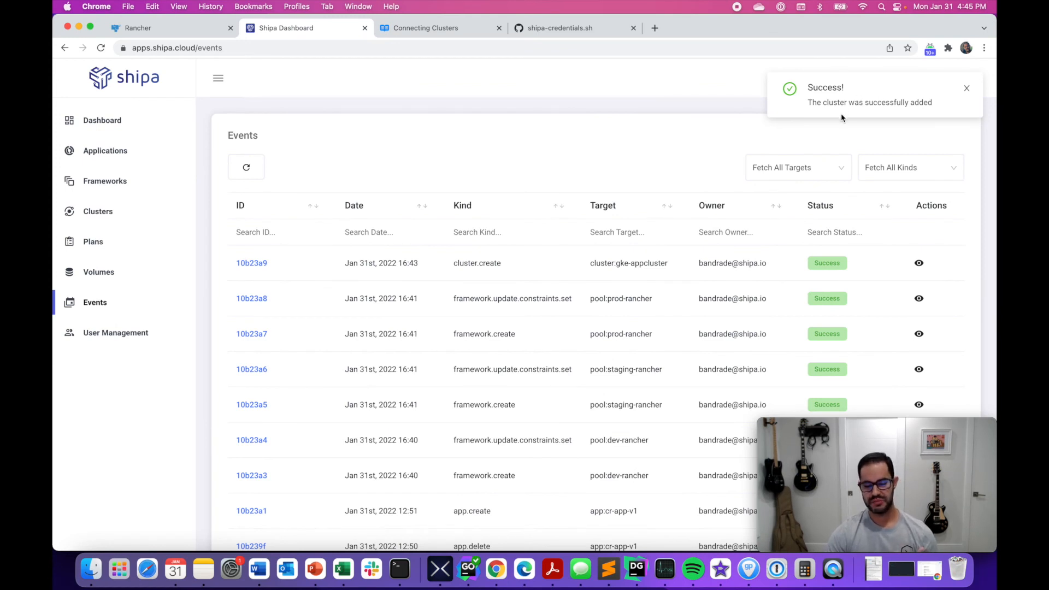
left_click(966, 88)
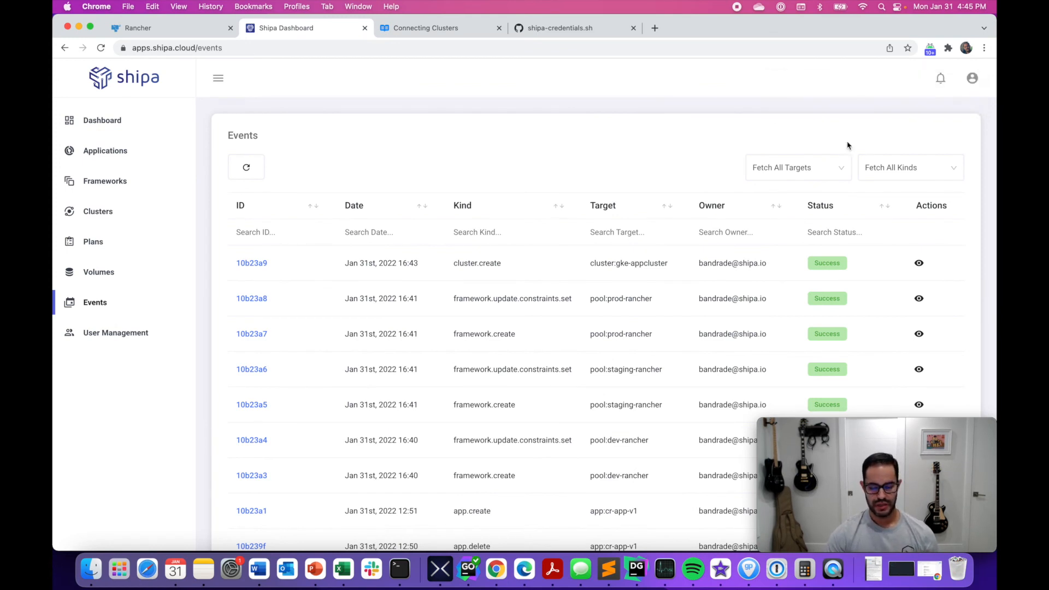
Step: Switch to Terminal, clear the screen and run kubectl get namespace to list the cluster's namespaces
left_click(399, 569)
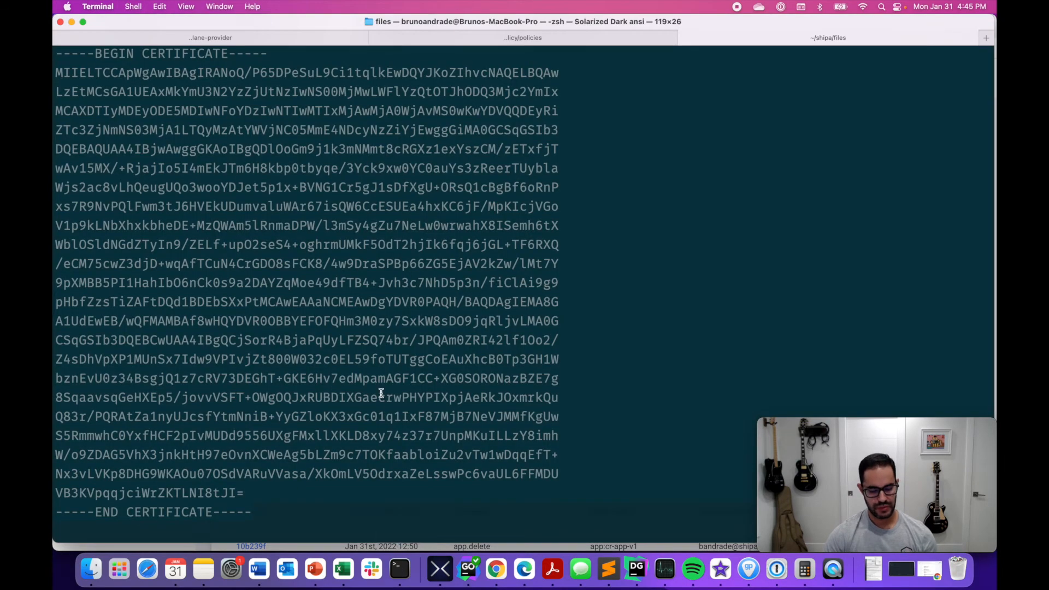
type("clear")
key("Return")
type("kubectl")
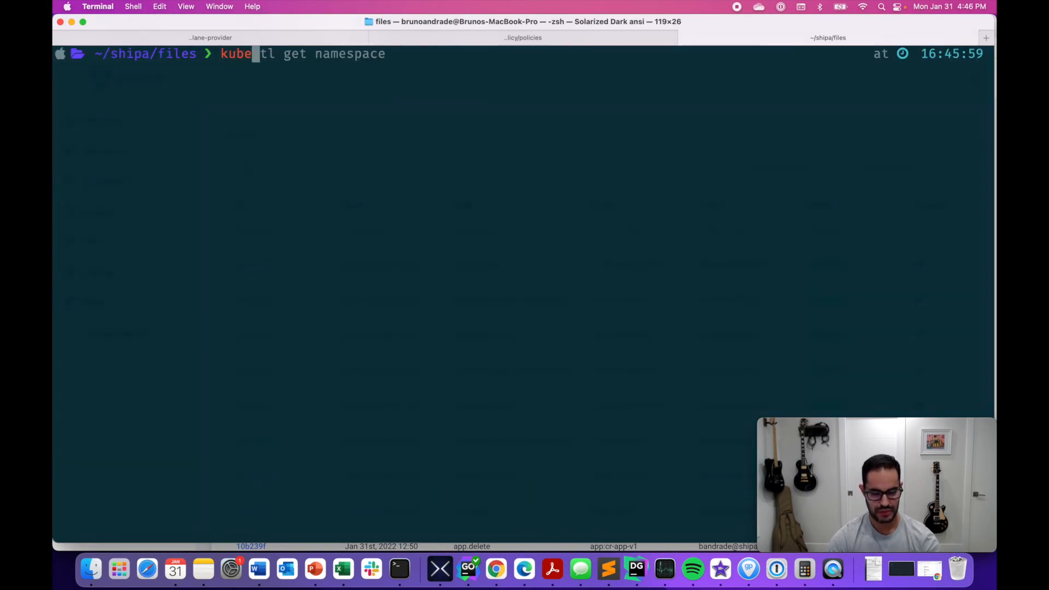
key("Right")
key("Return")
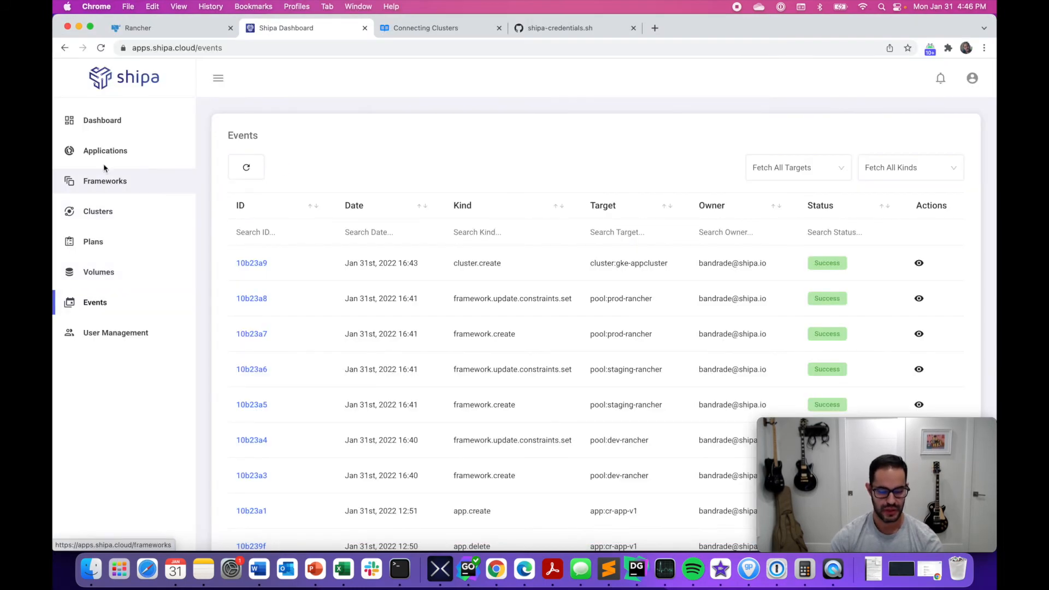
Step: In the Shipa Dashboard, create an application named bulletin on the prod-rancher framework, keeping shipa-team as its team
left_click(104, 151)
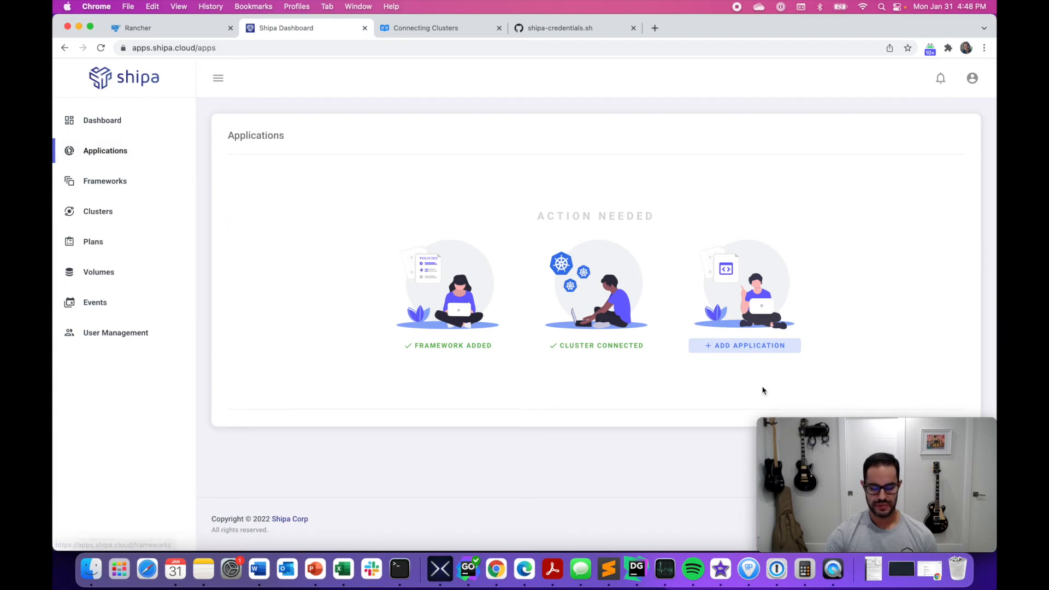
left_click(758, 350)
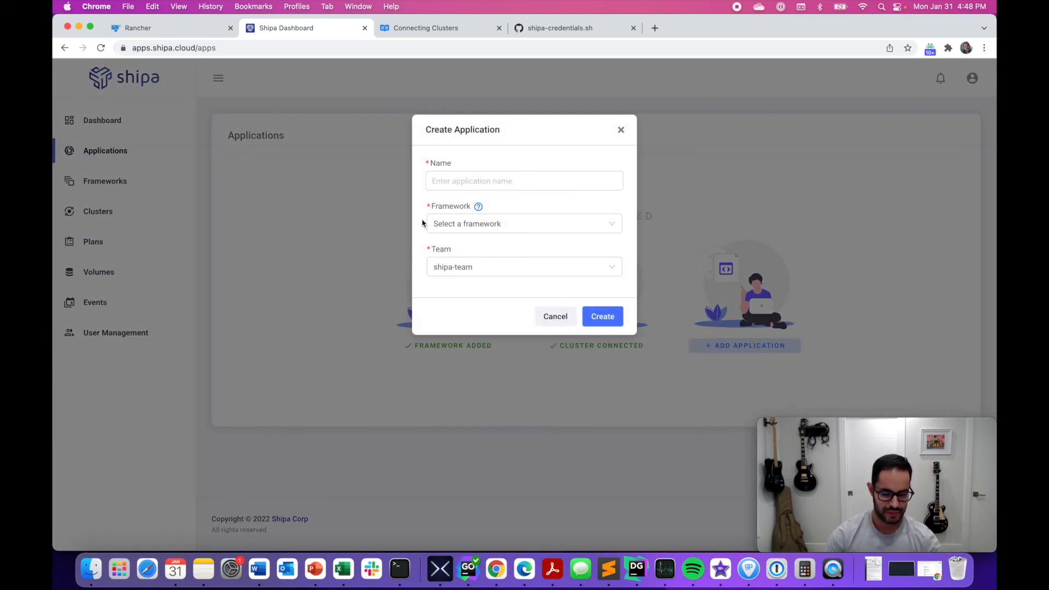
left_click(486, 180)
type("bulletin")
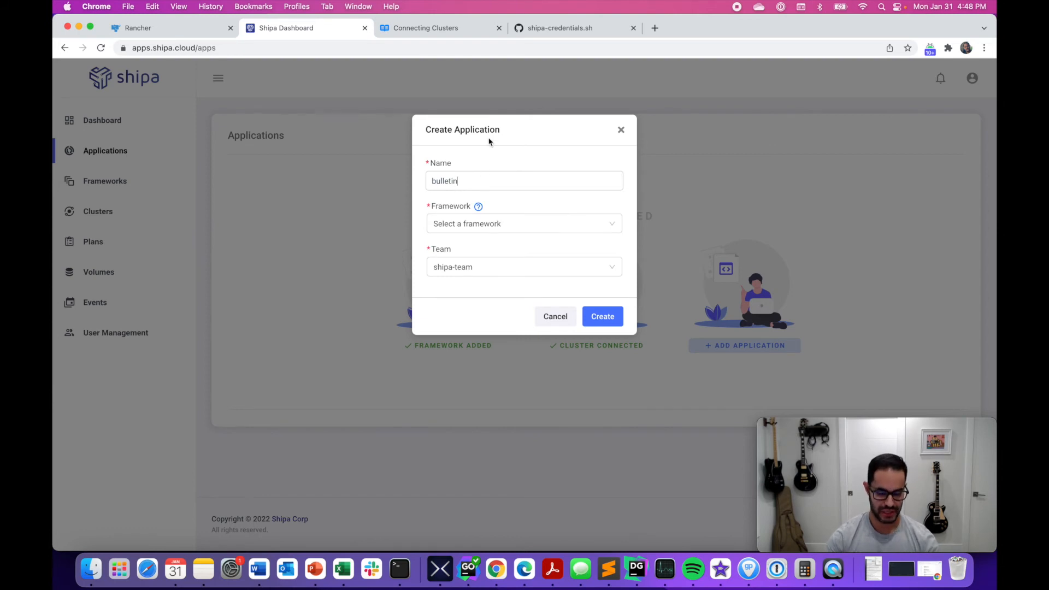
left_click(509, 229)
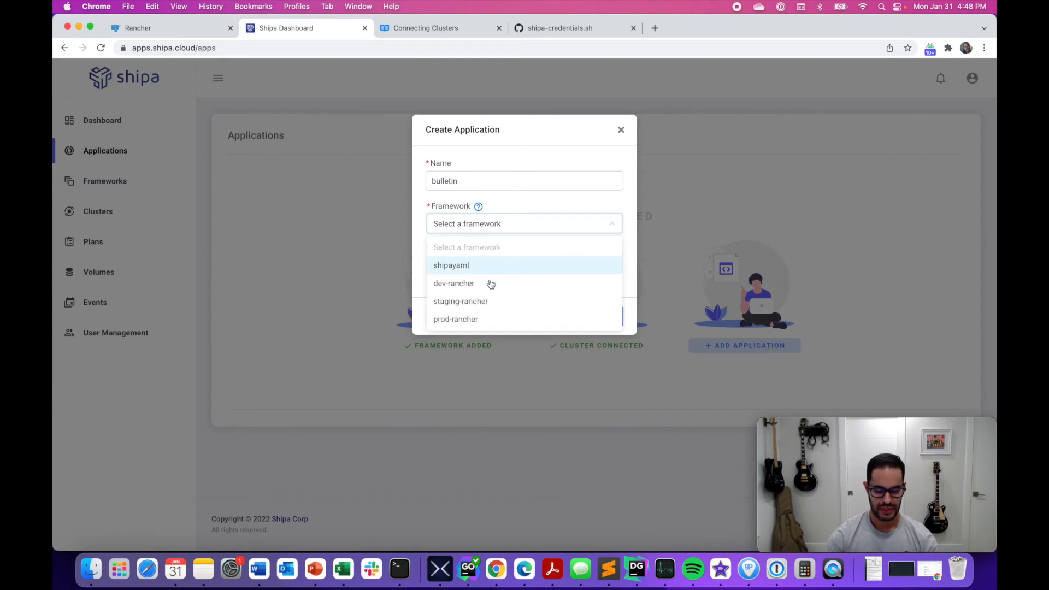
left_click(498, 321)
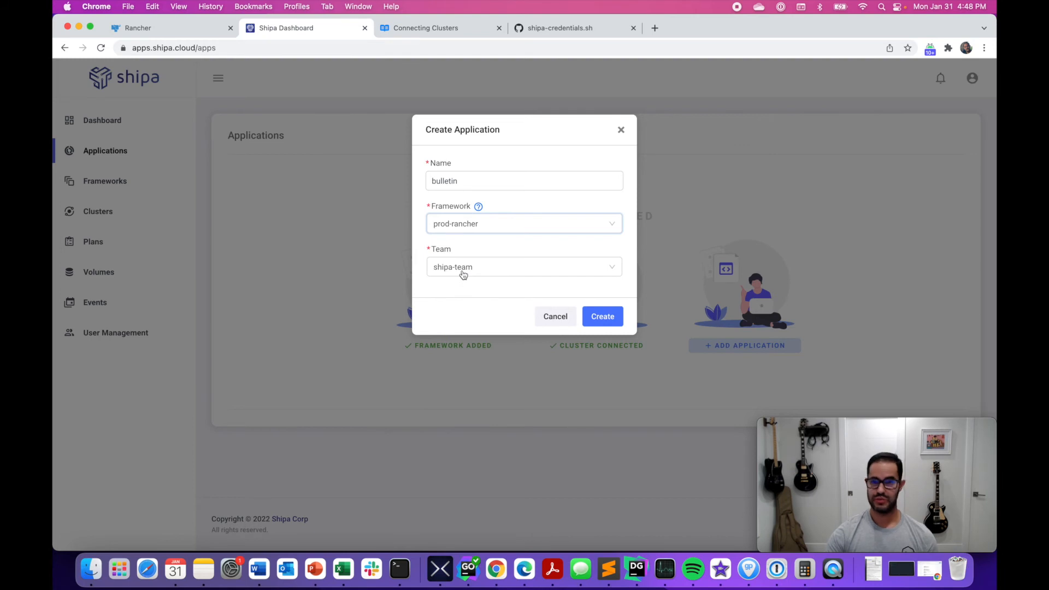
left_click(600, 315)
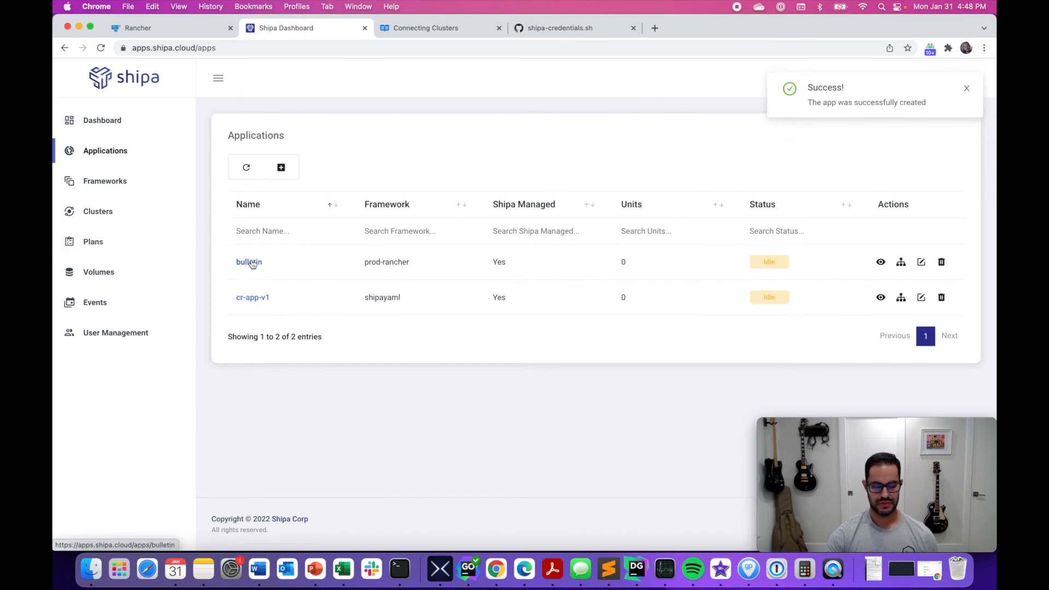
Step: Deploy the public registry image docker.io/shipasoftware/bulletinboard:1.0 to the bulletin application, refresh its details and dismiss the notification
left_click(250, 263)
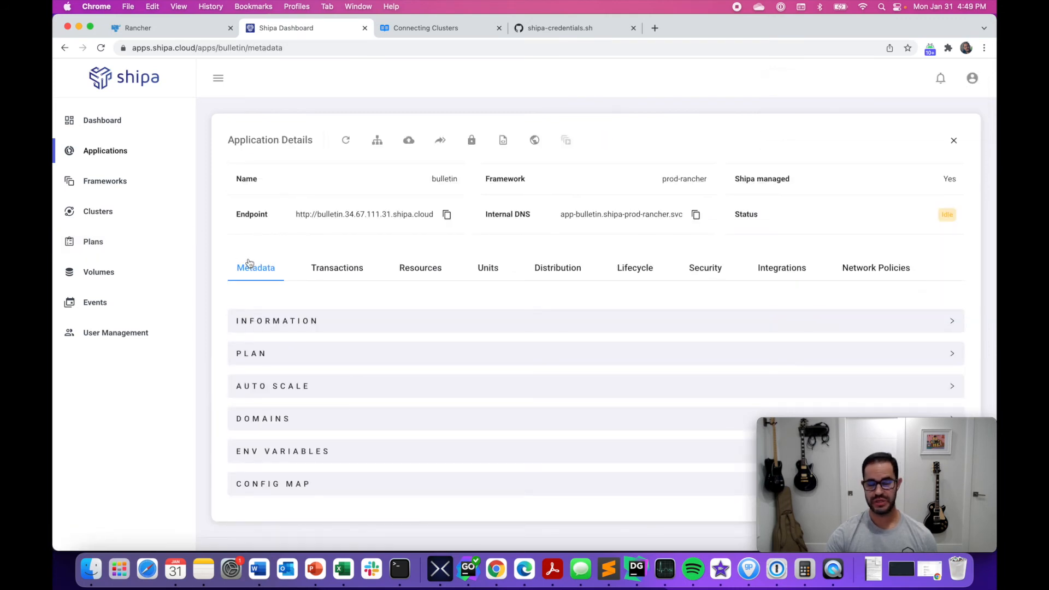
left_click(407, 144)
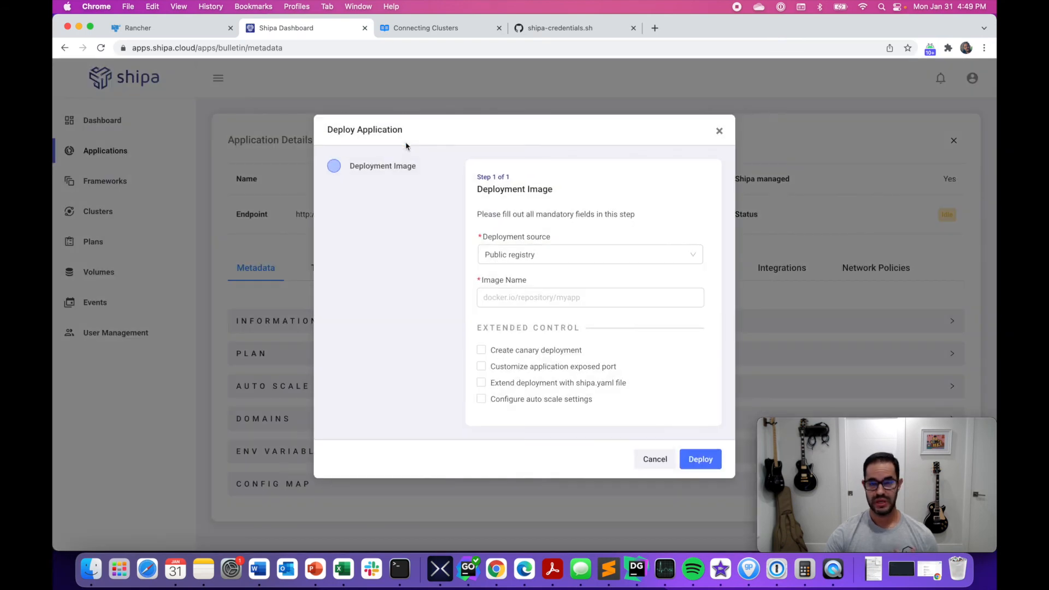
left_click(541, 298)
type("docker.io/shipasoftware/bulletinboard:1.0")
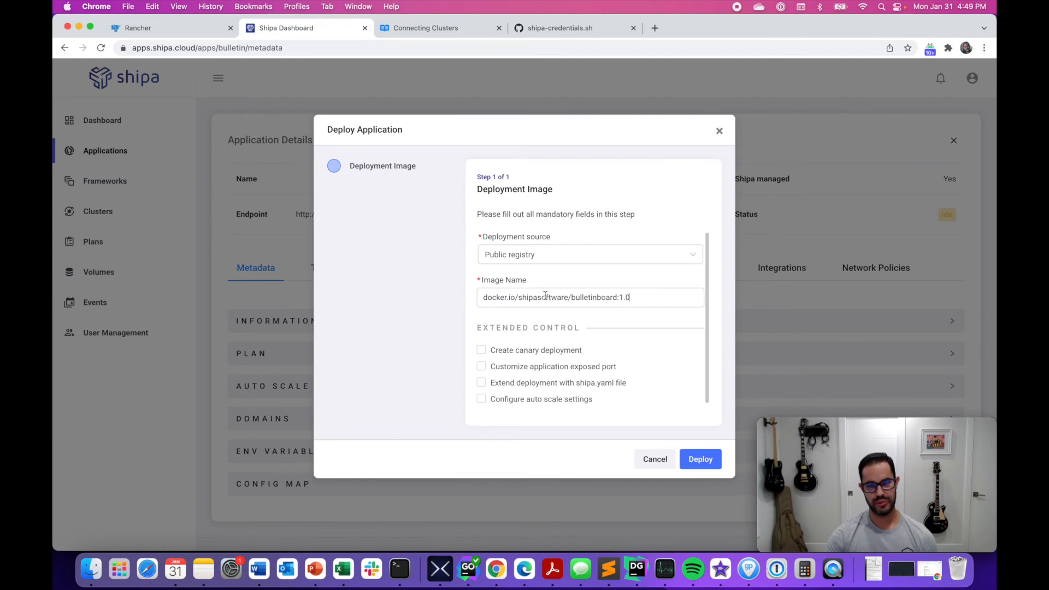
scroll(545, 296, "down", 1)
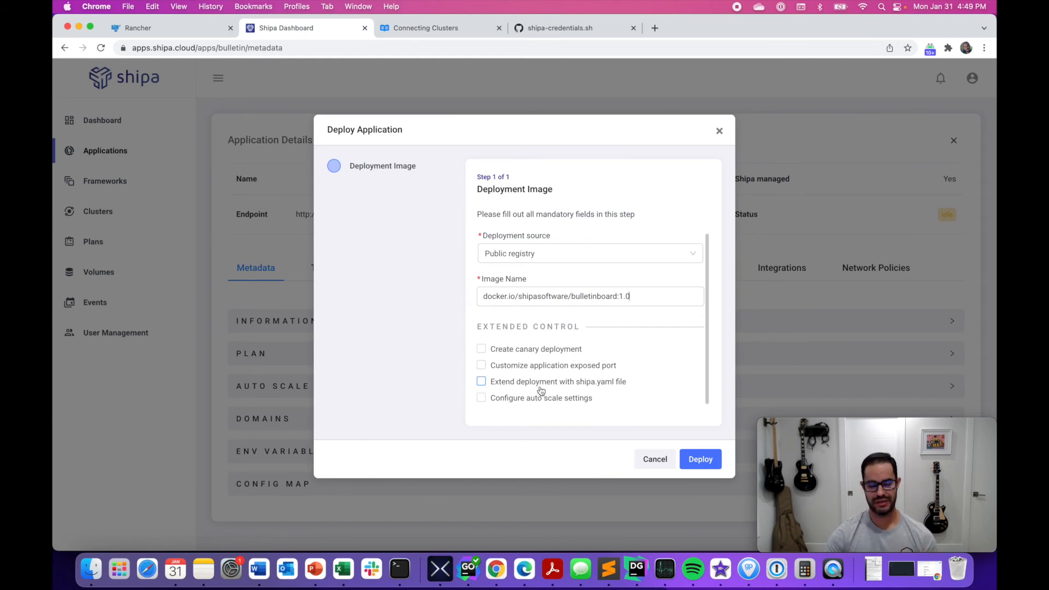
left_click(713, 461)
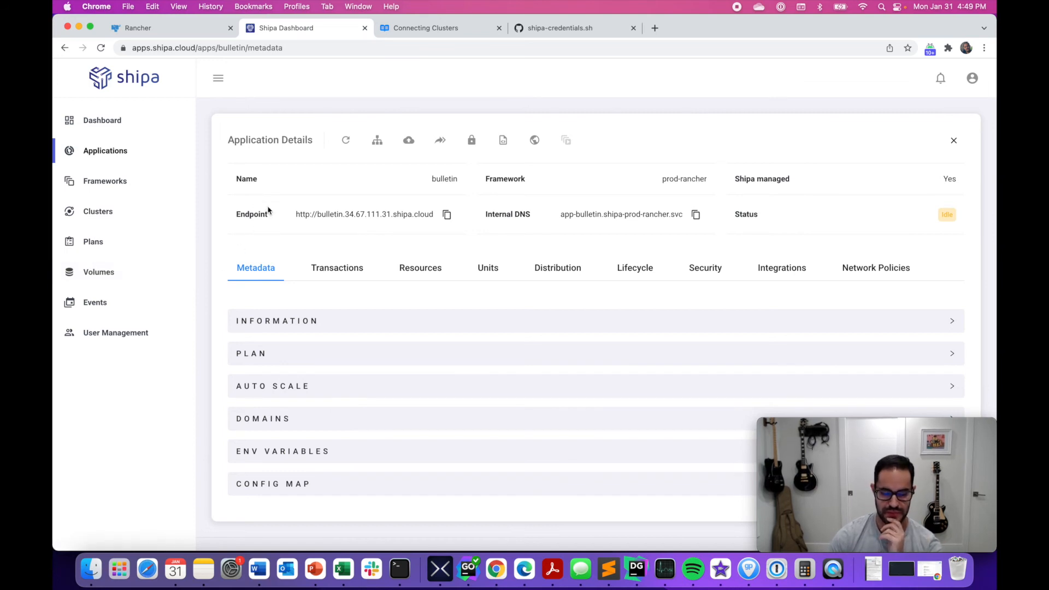
left_click(345, 141)
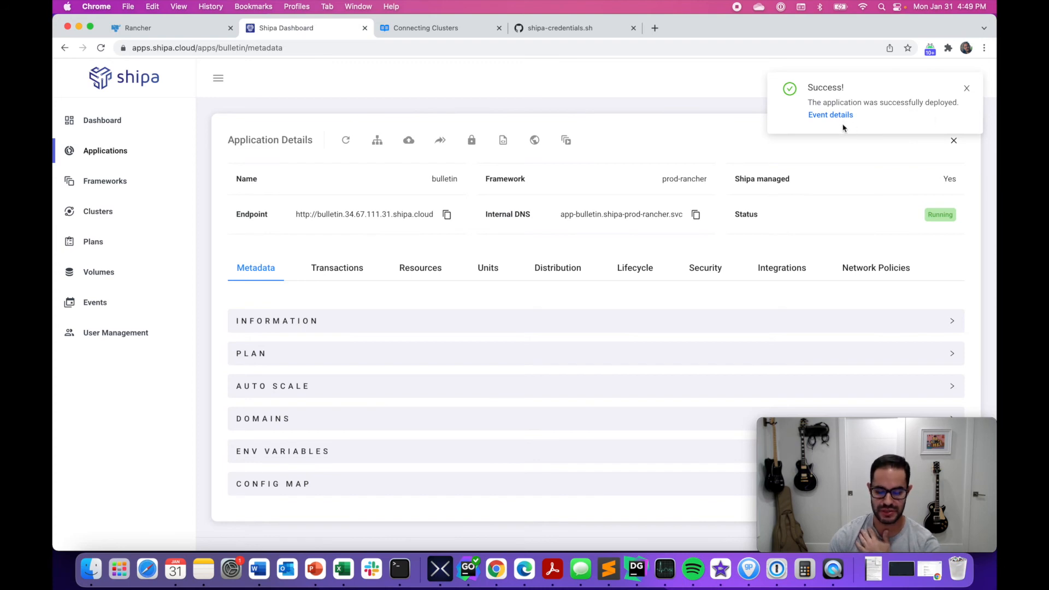
left_click(967, 89)
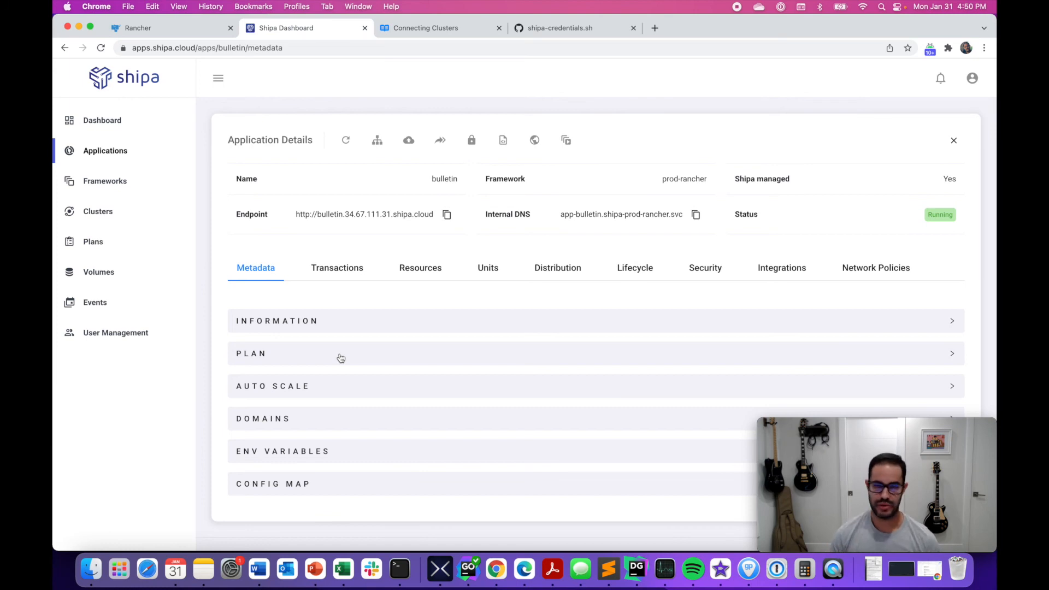
Step: Examine the bulletin application's metadata, covering its auto scale rules, domains and environment variables
left_click(330, 385)
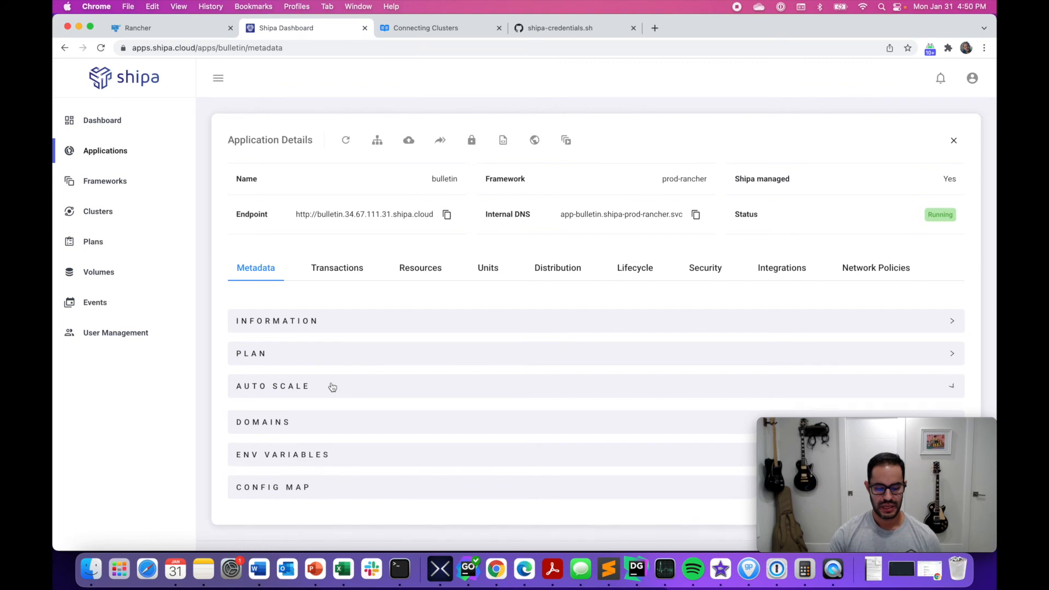
scroll(331, 385, "down", 3)
scroll(331, 386, "down", 1)
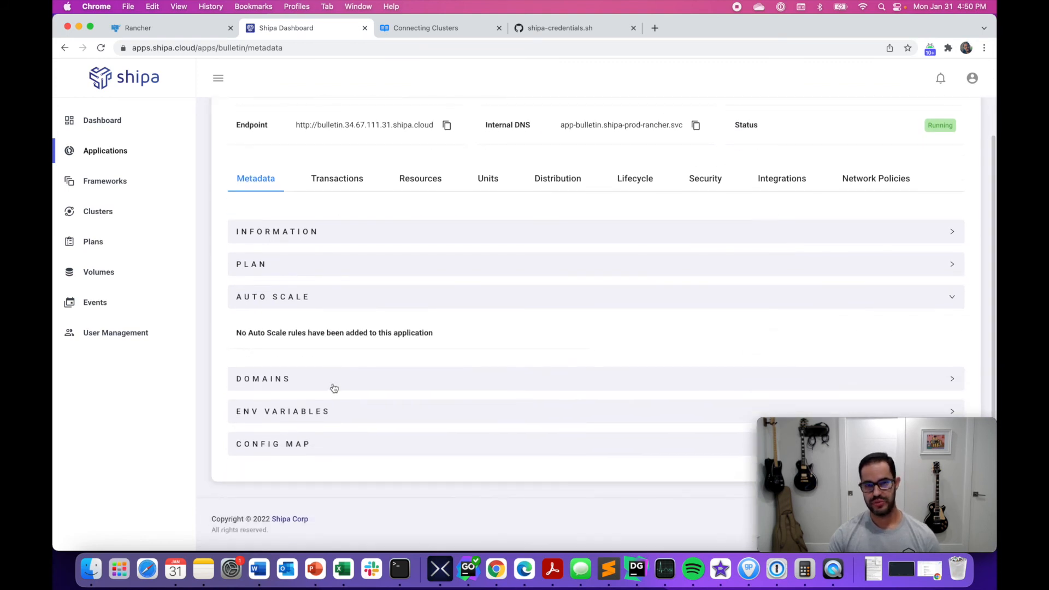
left_click(279, 305)
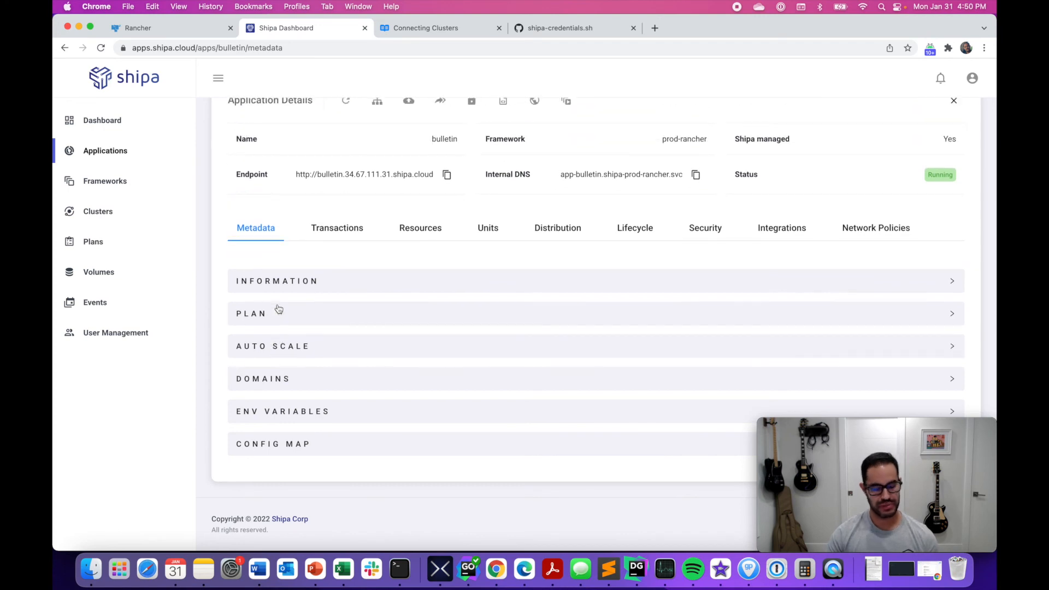
left_click(291, 377)
scroll(292, 377, "down", 2)
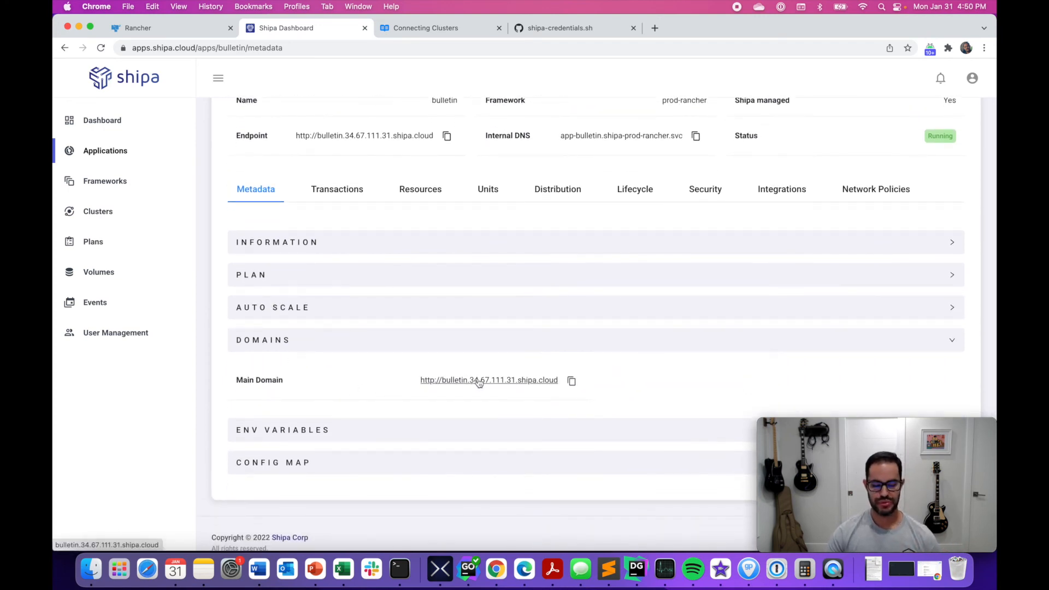
left_click_drag(303, 433, 310, 431)
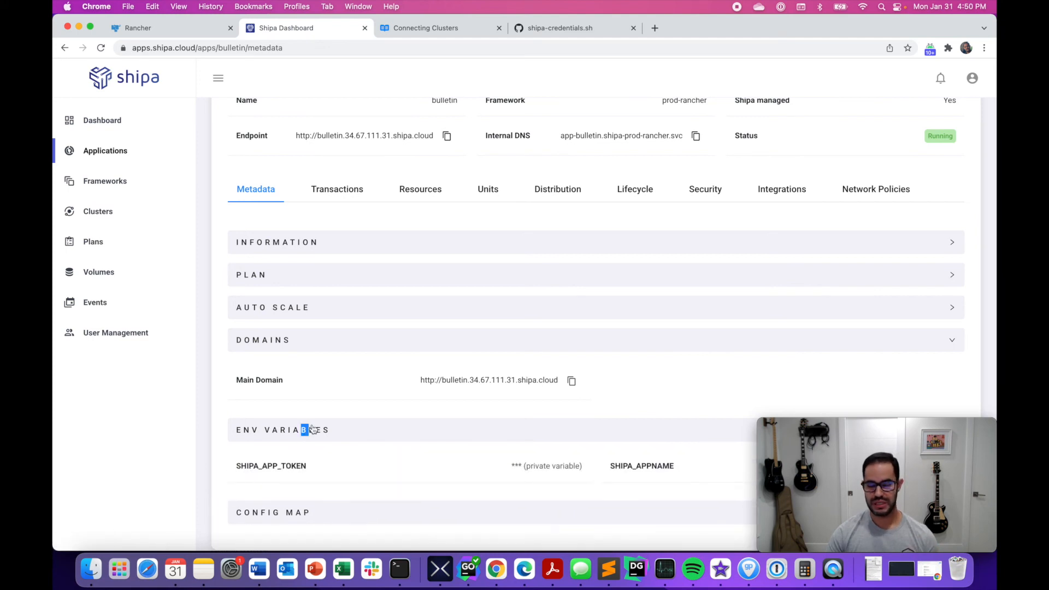
left_click(300, 349)
scroll(318, 344, "up", 3)
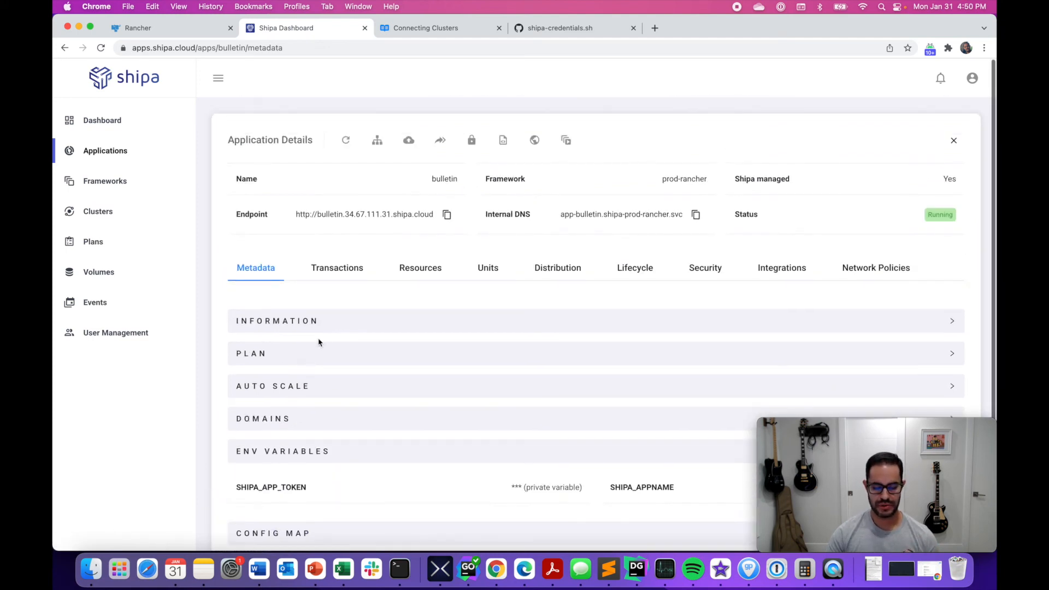
Step: Review the bulletin application's transactions, resource usage, lifecycle timeline, security scans and integrations
left_click(349, 280)
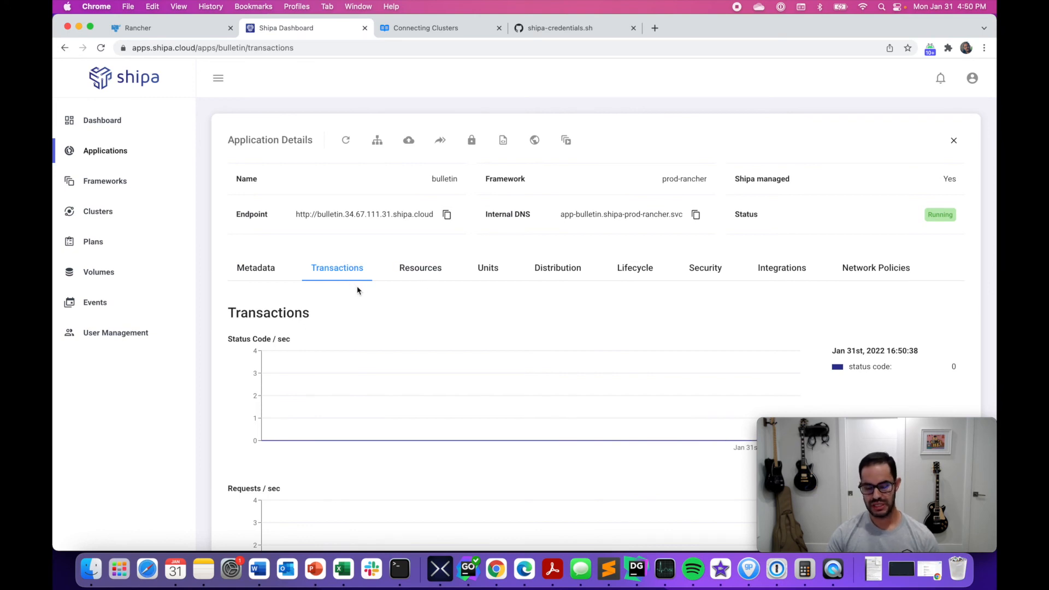
left_click(410, 273)
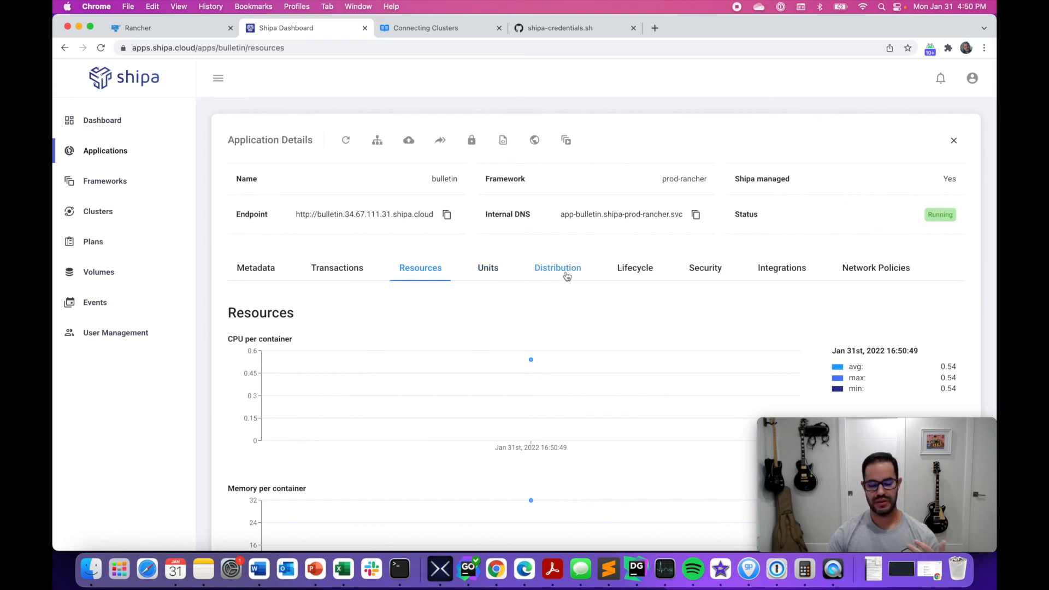
left_click(639, 272)
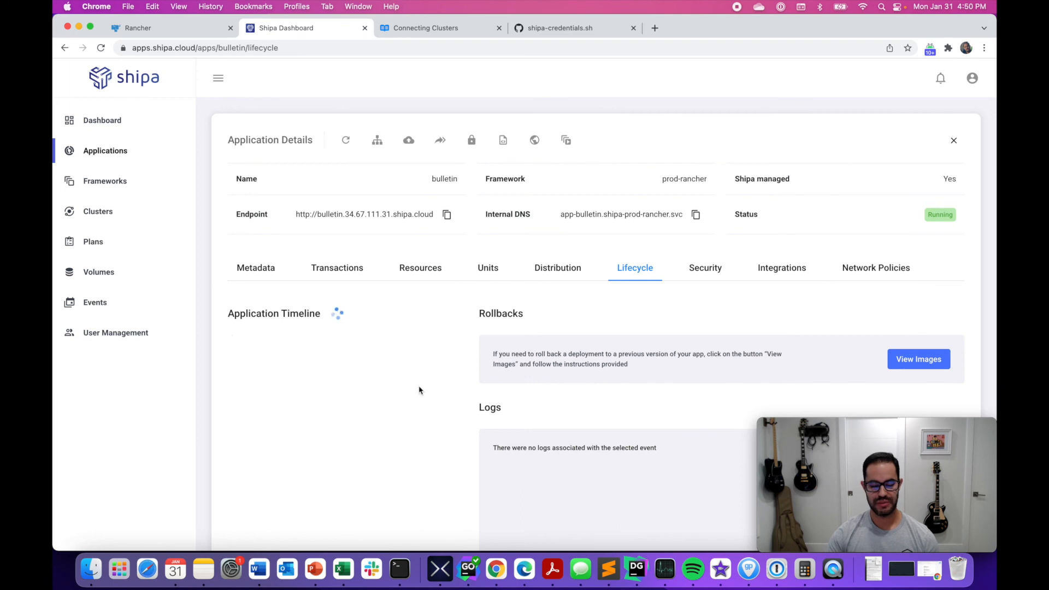
scroll(418, 390, "down", 2)
scroll(418, 390, "up", 2)
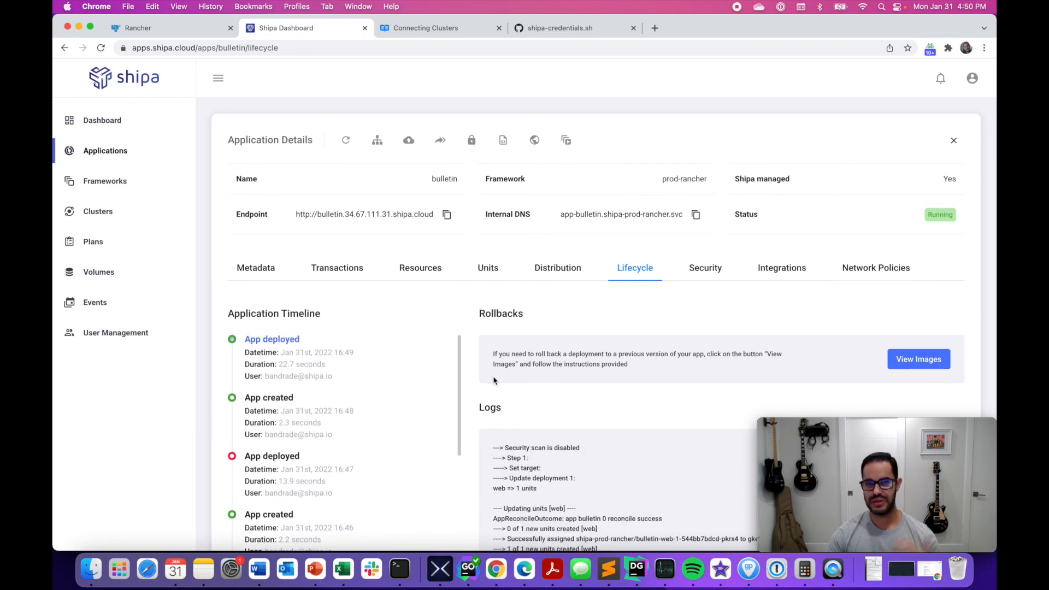
left_click(722, 271)
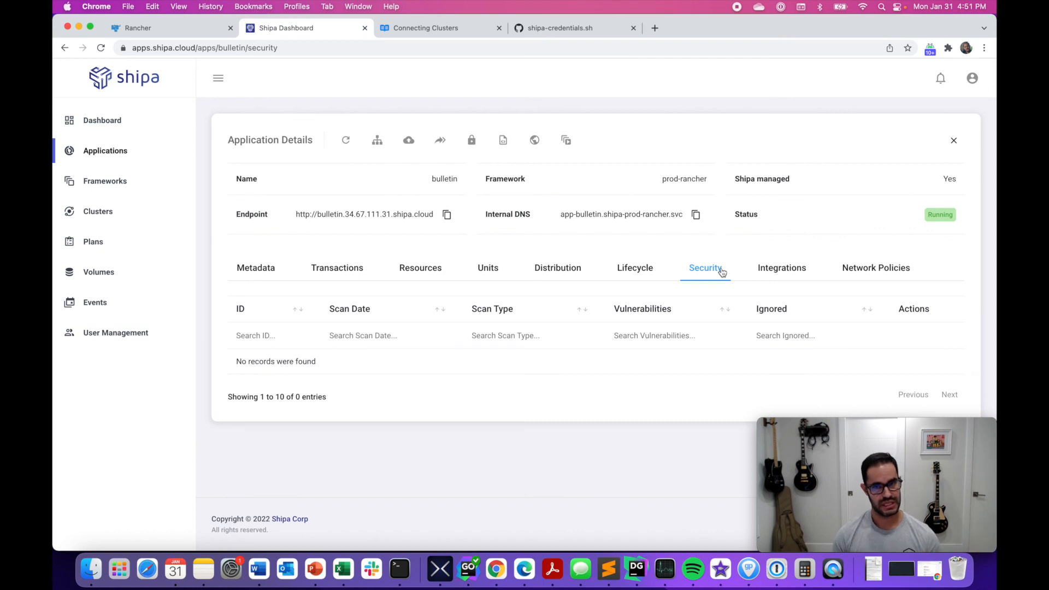
left_click(766, 270)
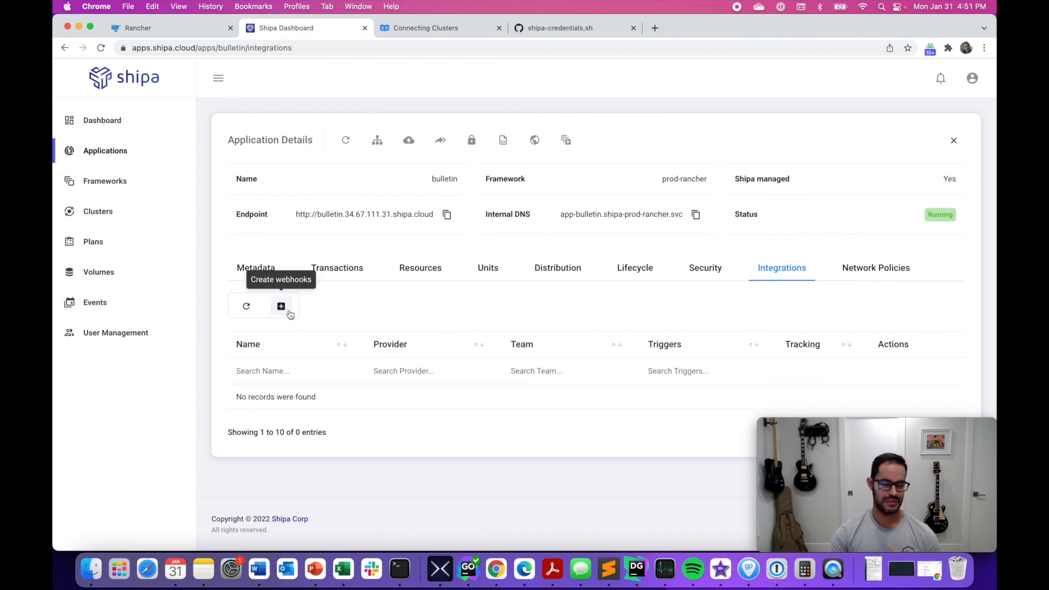
Step: Inspect the bulletin application's dependency map, including the details of its web unit, and view its network traffic map
left_click(376, 140)
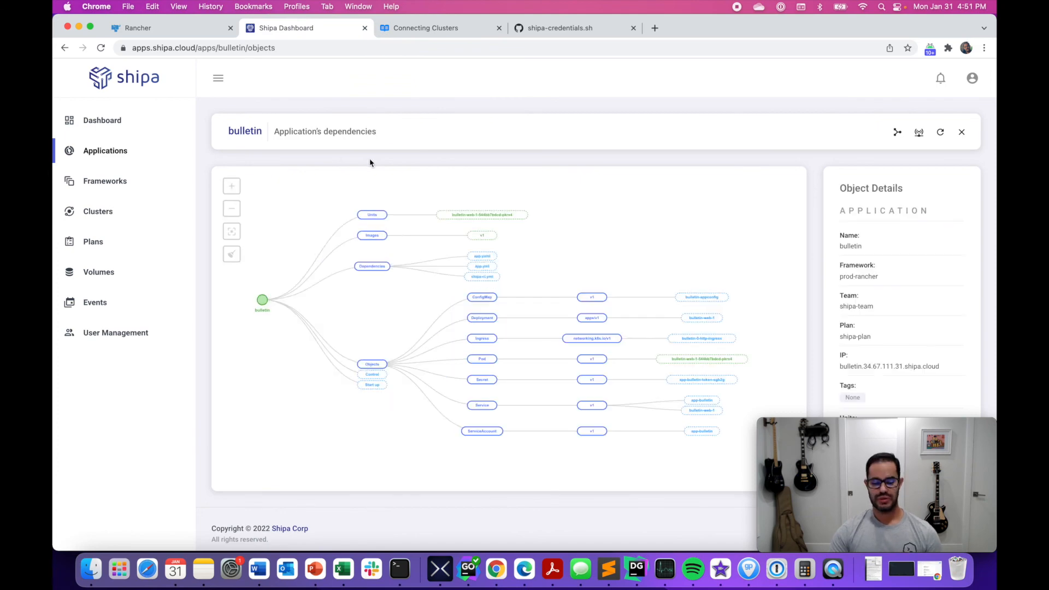
left_click(232, 186)
left_click_drag(362, 319, 438, 338)
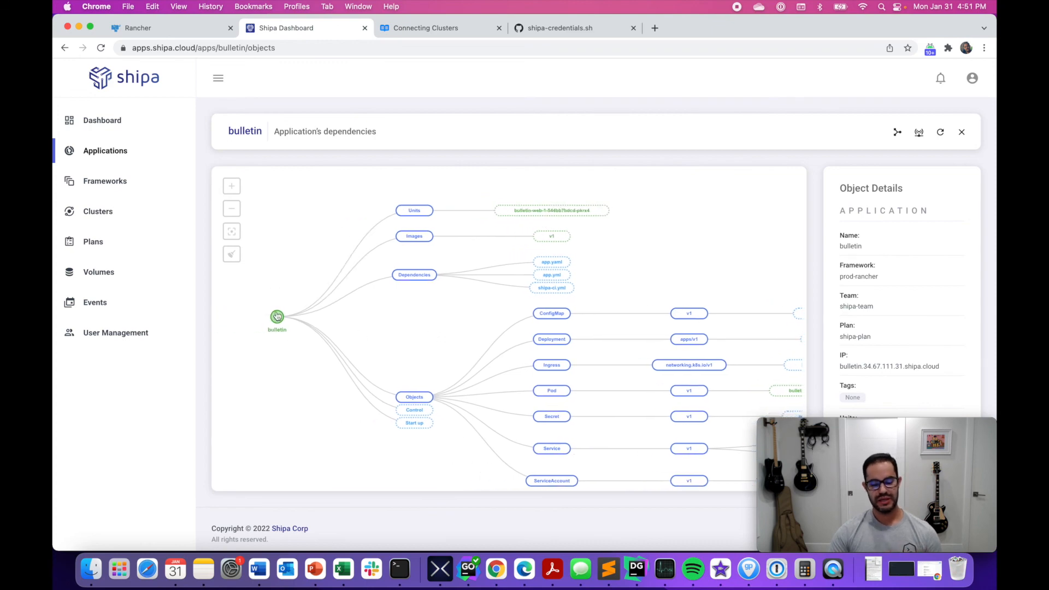
left_click_drag(469, 306, 298, 279)
left_click(385, 183)
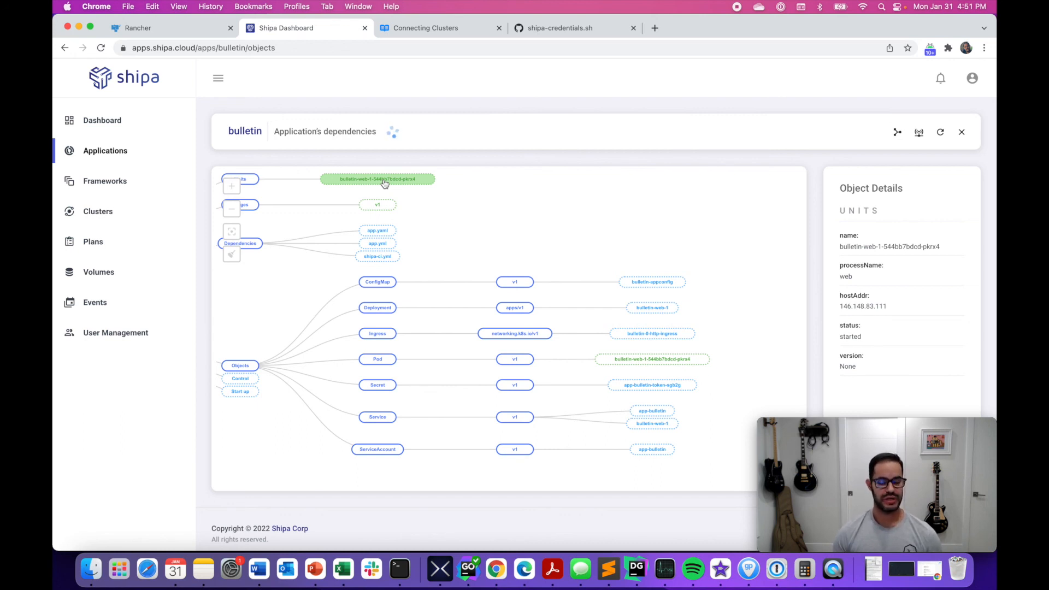
left_click(918, 133)
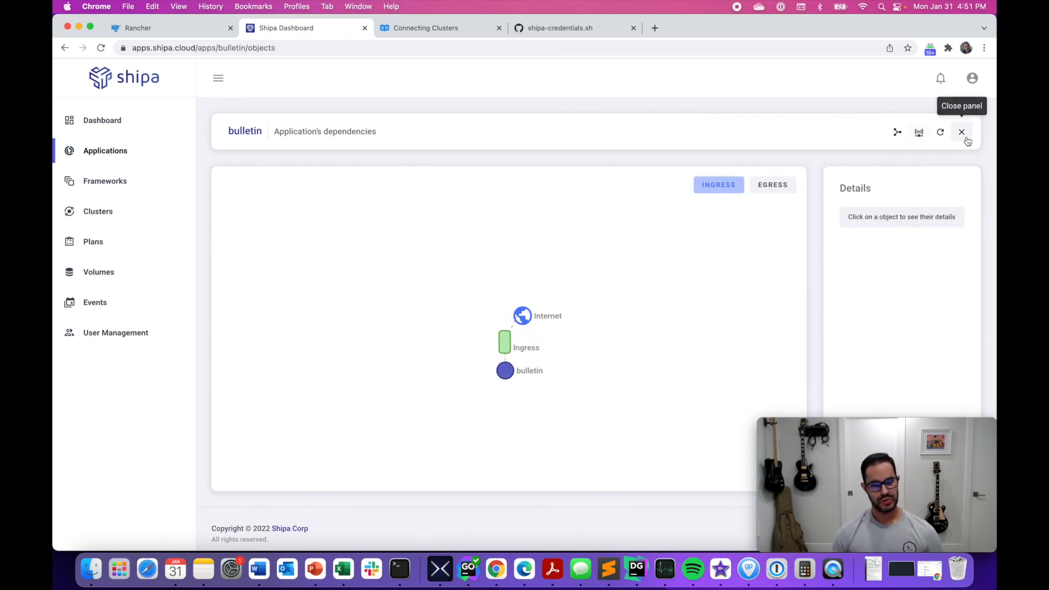
Step: Switch to Rancher, view the cluster dashboard and open the cluster's list of workload deployments
left_click(187, 32)
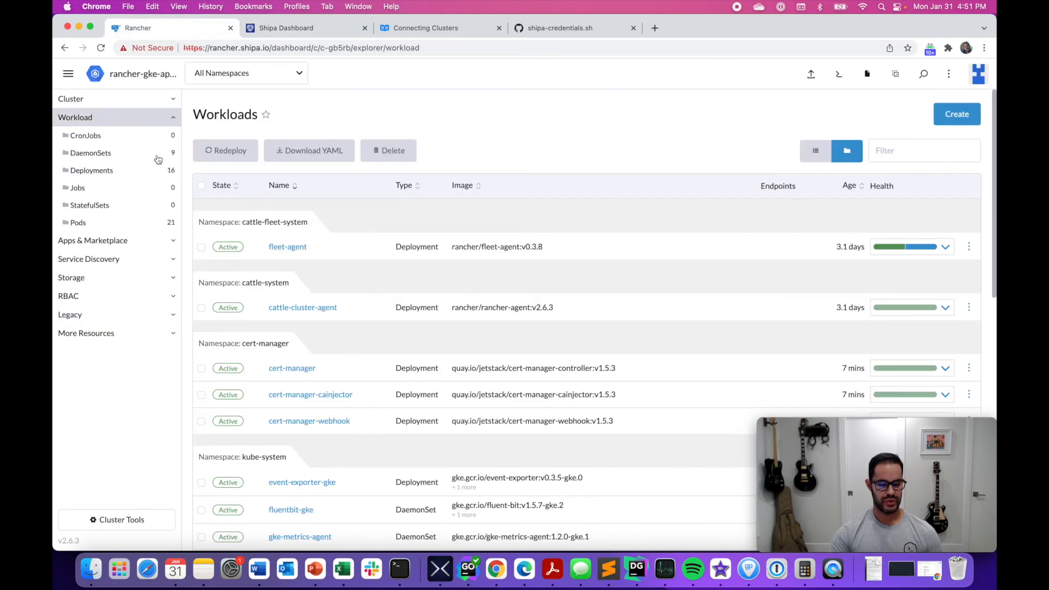
left_click(74, 99)
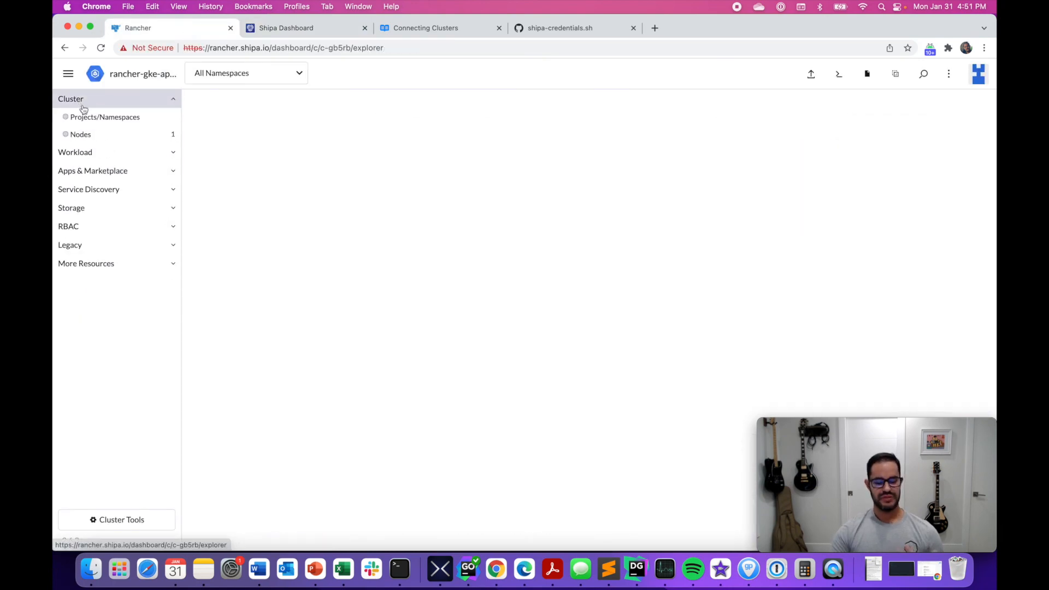
left_click(94, 154)
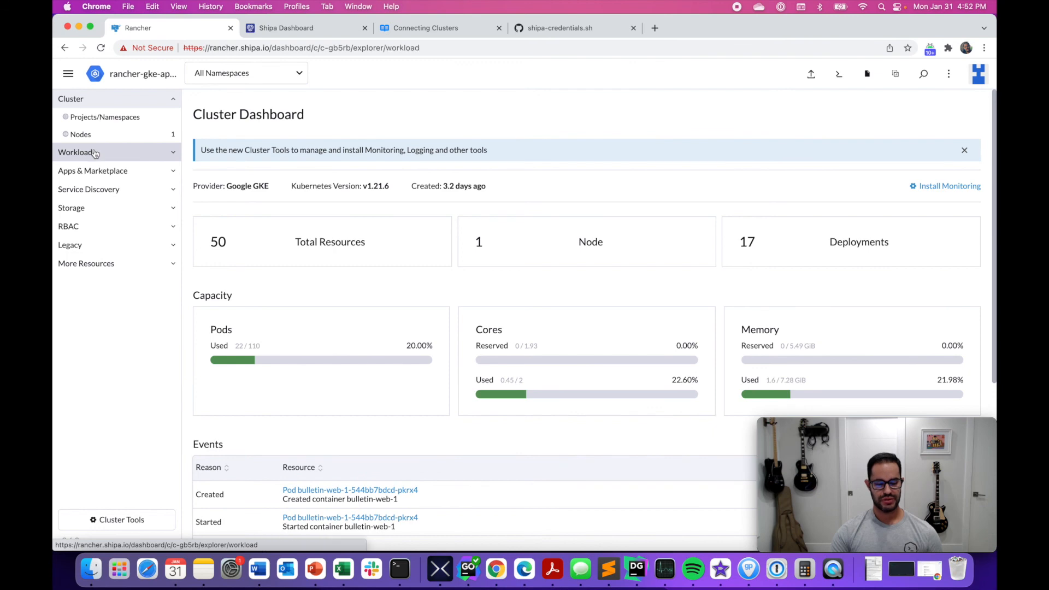
left_click(111, 170)
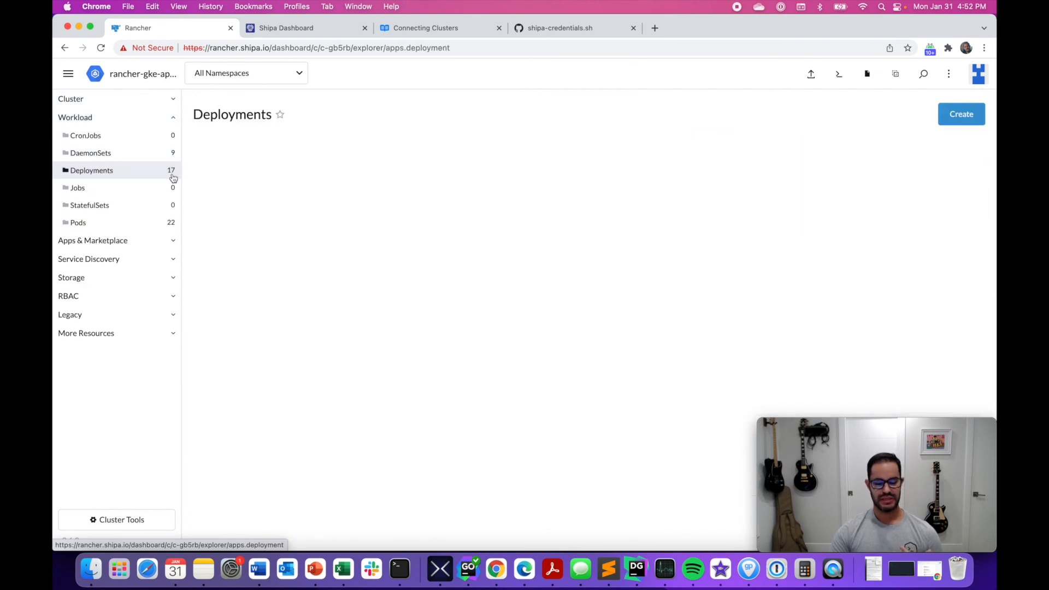